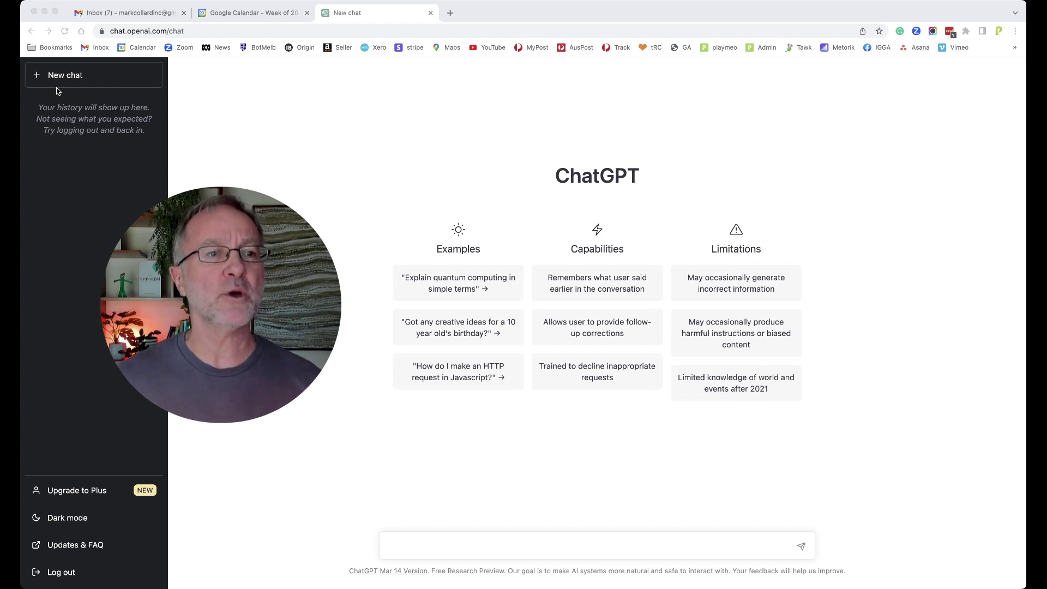
# Ask ChatGPT what it knows about the director of playmeo.com, correcting the site name typo.
pyautogui.click(69, 77)
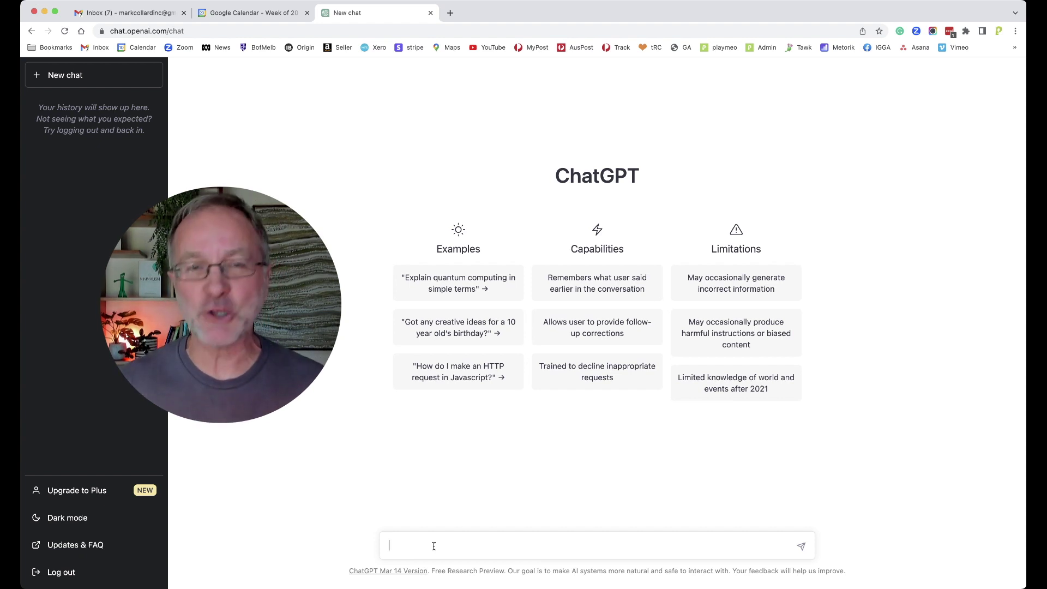
pyautogui.write('What')
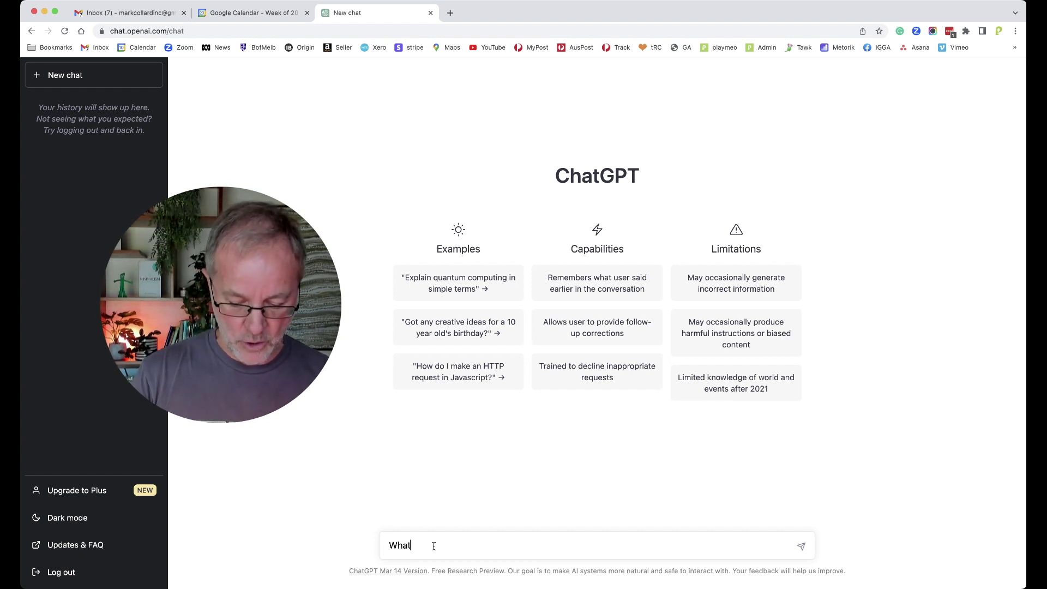
pyautogui.write(' do you know abo')
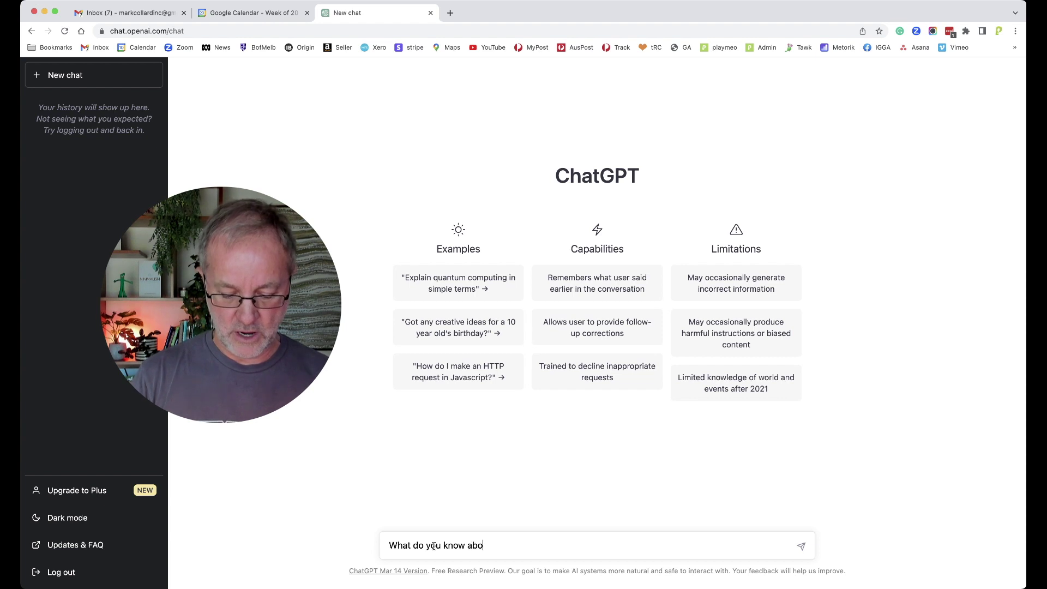
pyautogui.write('ut Mark Collard')
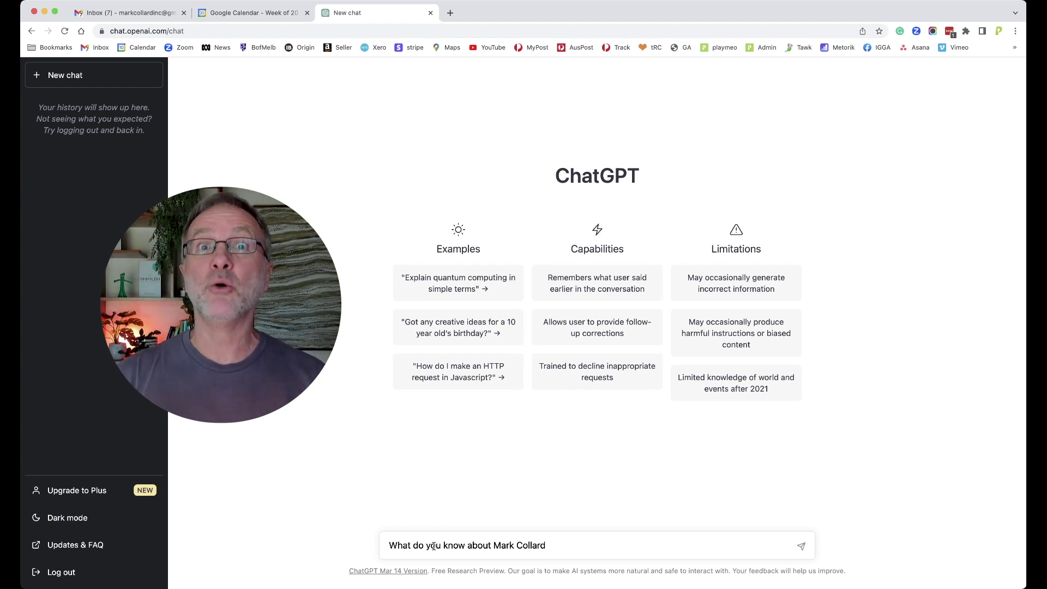
pyautogui.write(', d')
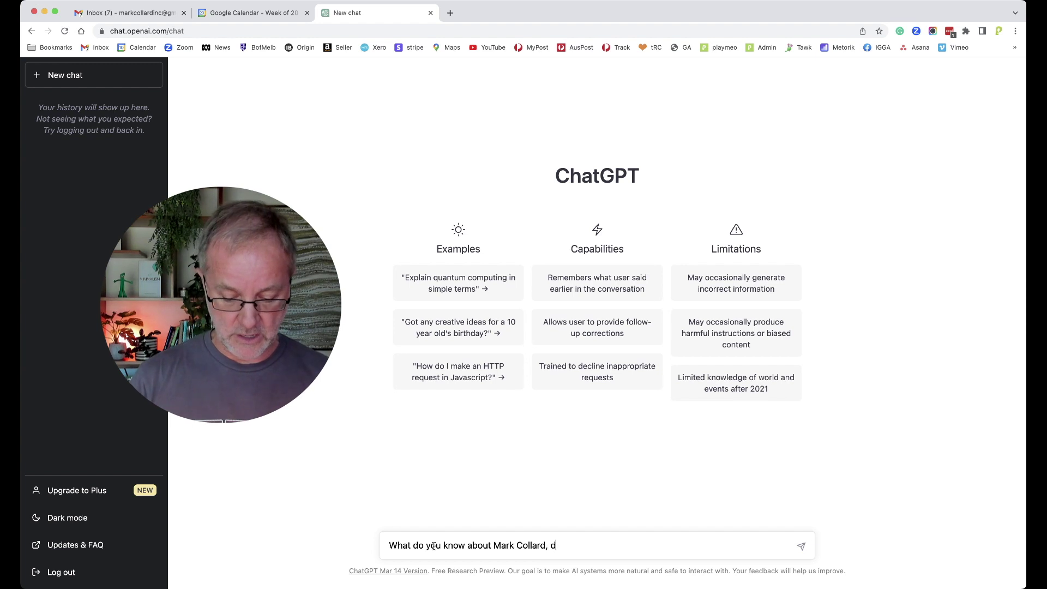
pyautogui.write('irector of playm')
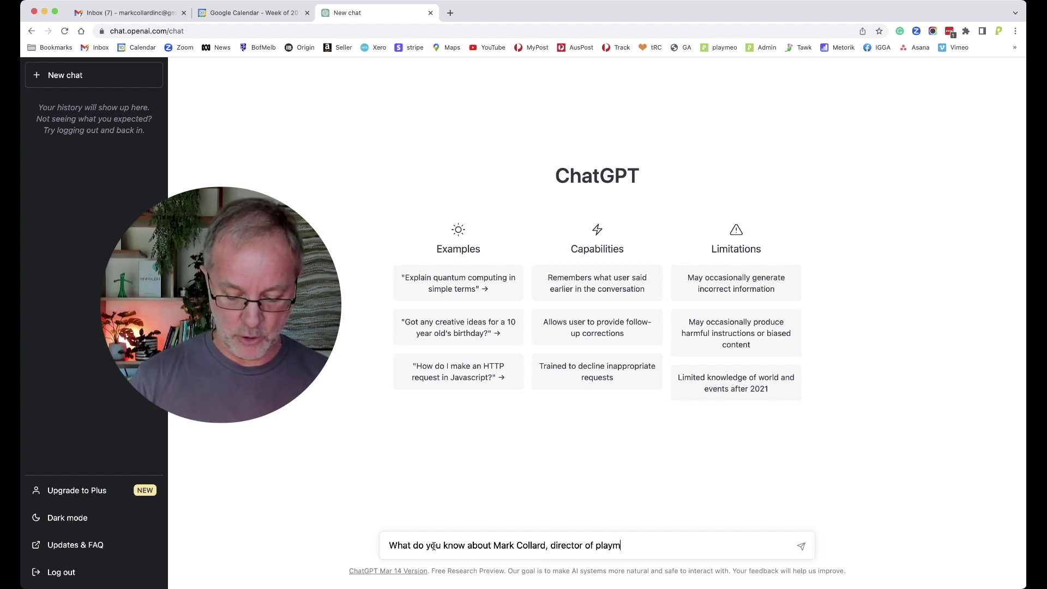
pyautogui.write('eol.com')
pyautogui.press('BackSpace')
pyautogui.press('BackSpace')
pyautogui.press('BackSpace')
pyautogui.press('BackSpace')
pyautogui.press('BackSpace')
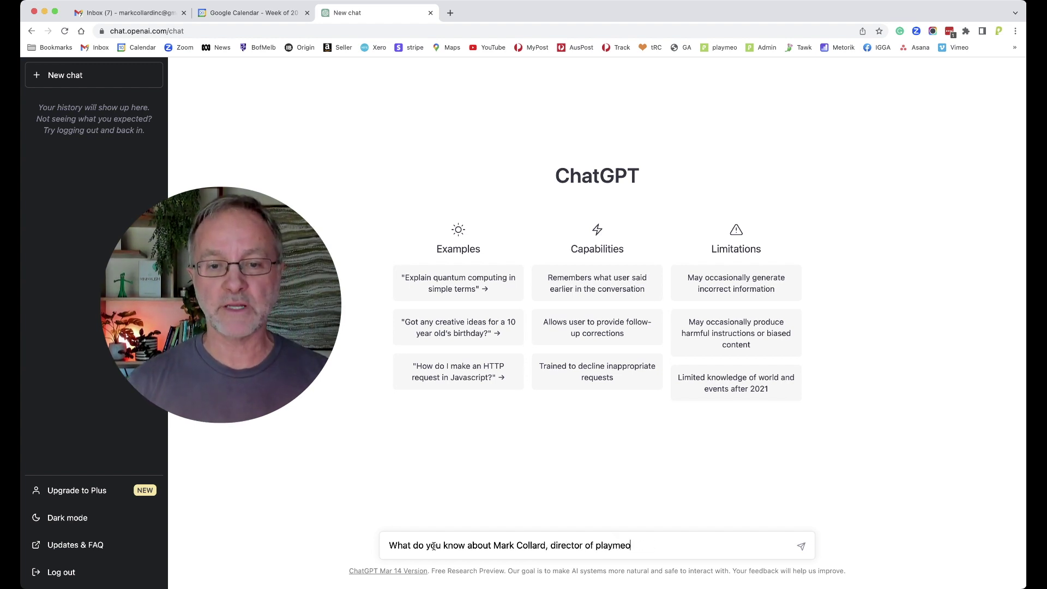
pyautogui.write('.com')
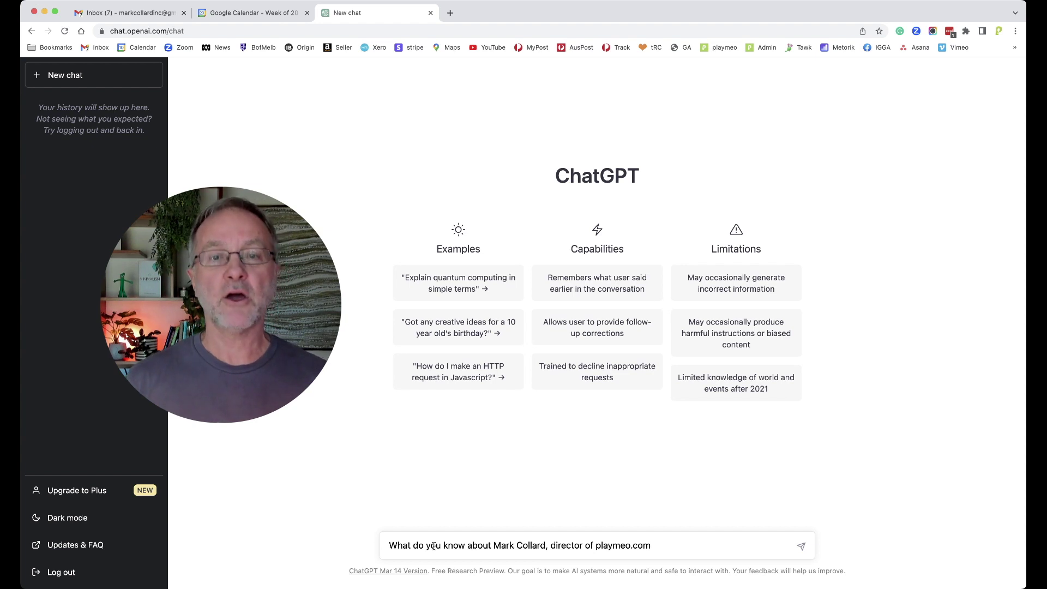
pyautogui.press('Return')
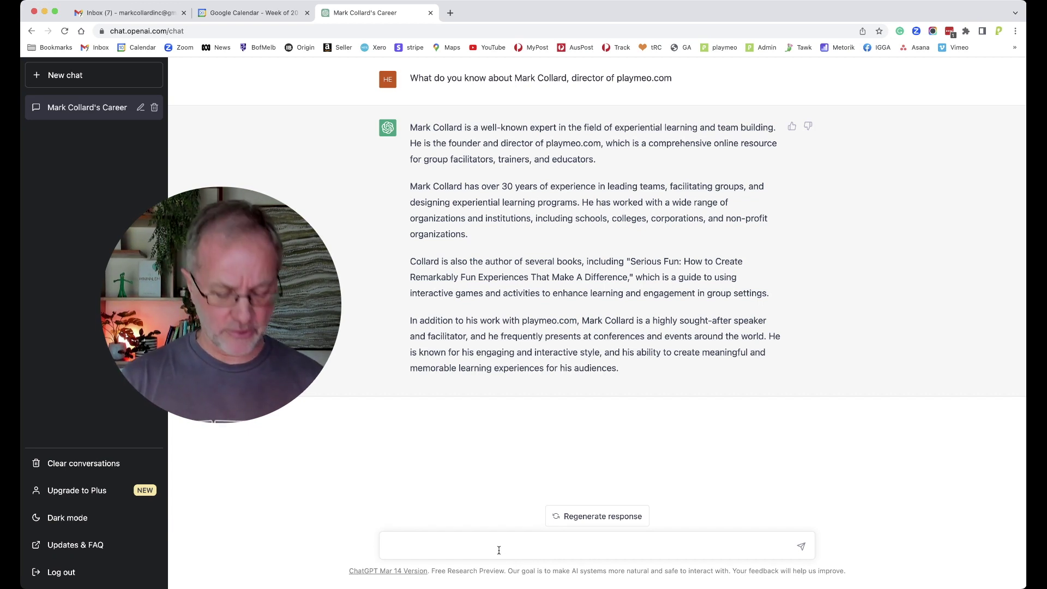
# Ask for the director's best-selling book, then begin a 'what does' follow-up question.
pyautogui.write('What')
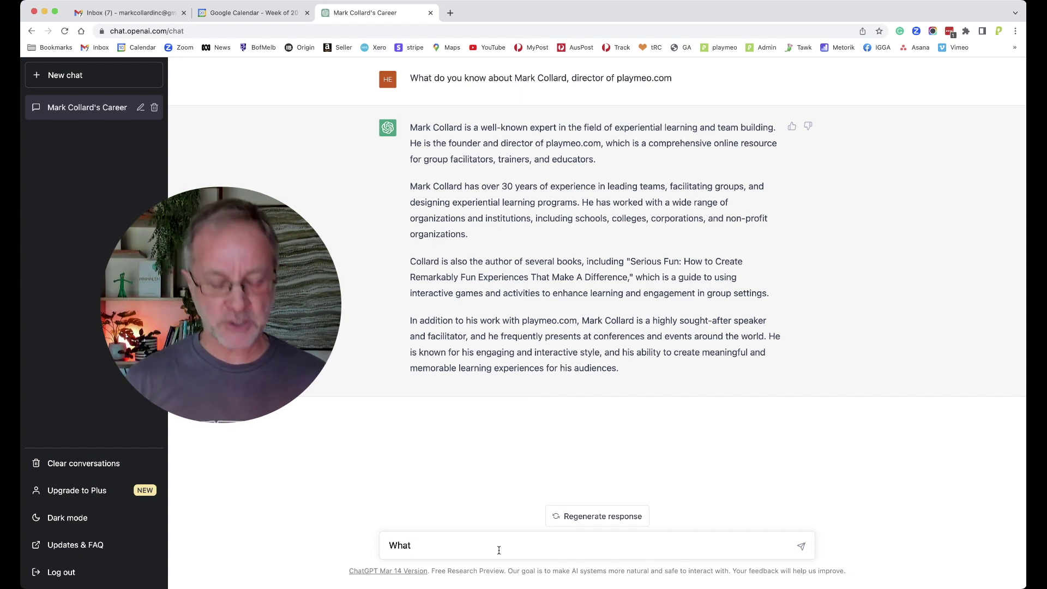
pyautogui.write(' is Makr')
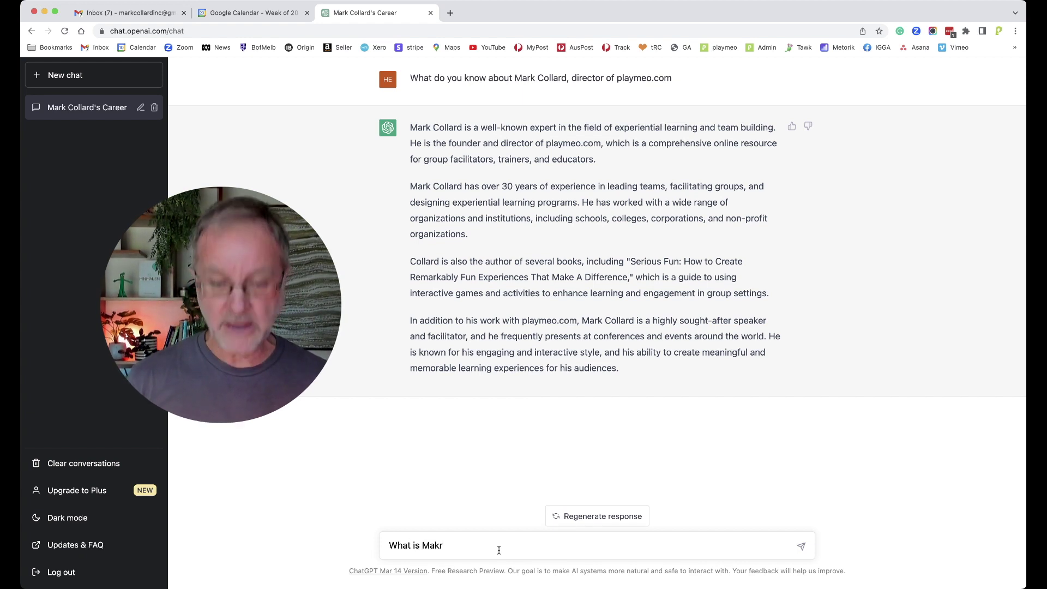
pyautogui.press('BackSpace')
pyautogui.press('BackSpace')
pyautogui.write("rk's")
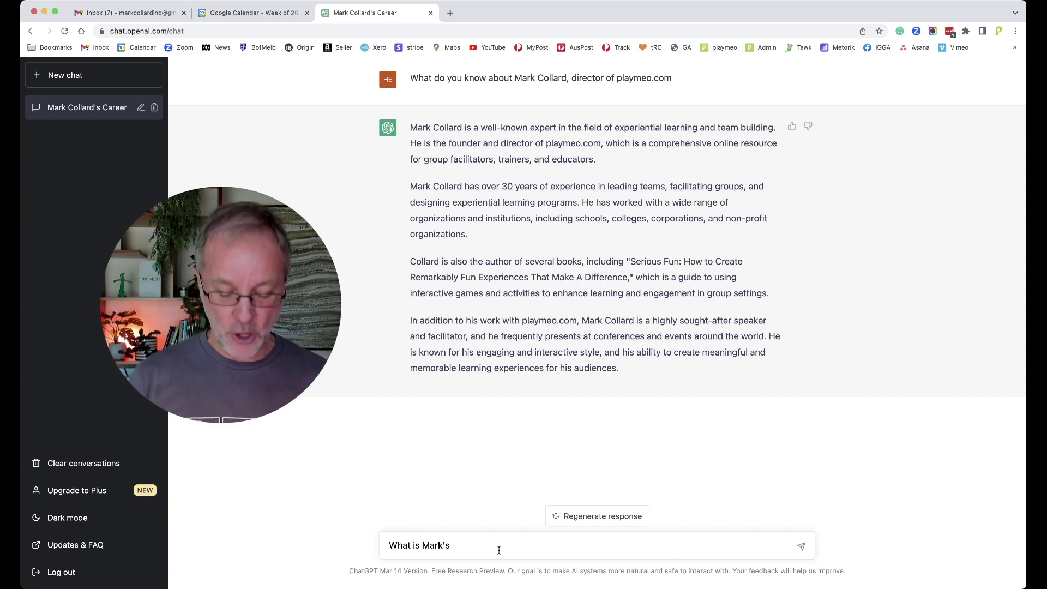
pyautogui.write('best selli')
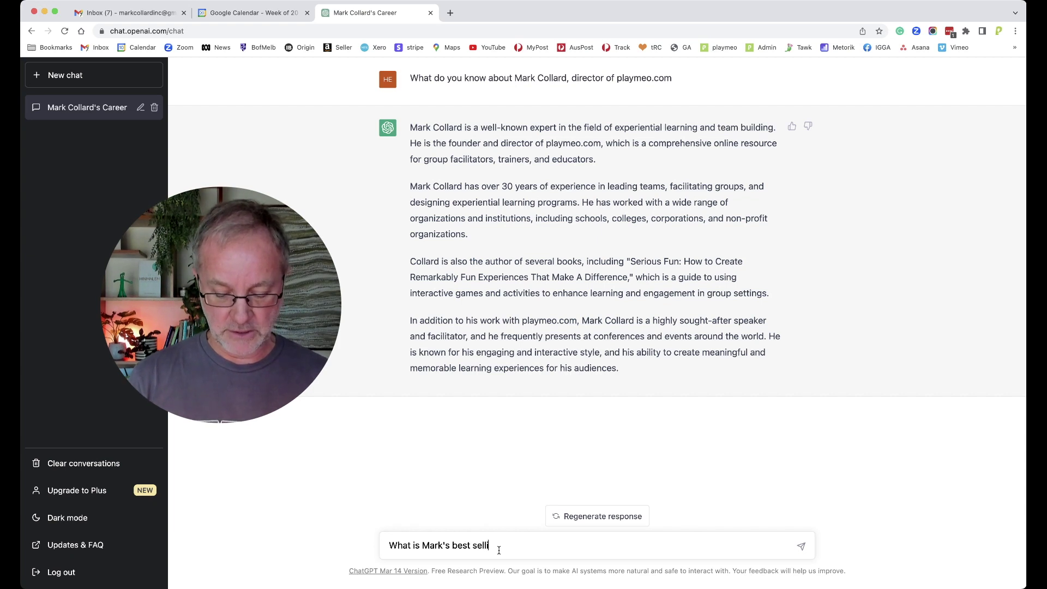
pyautogui.write('ng book?')
pyautogui.press('Return')
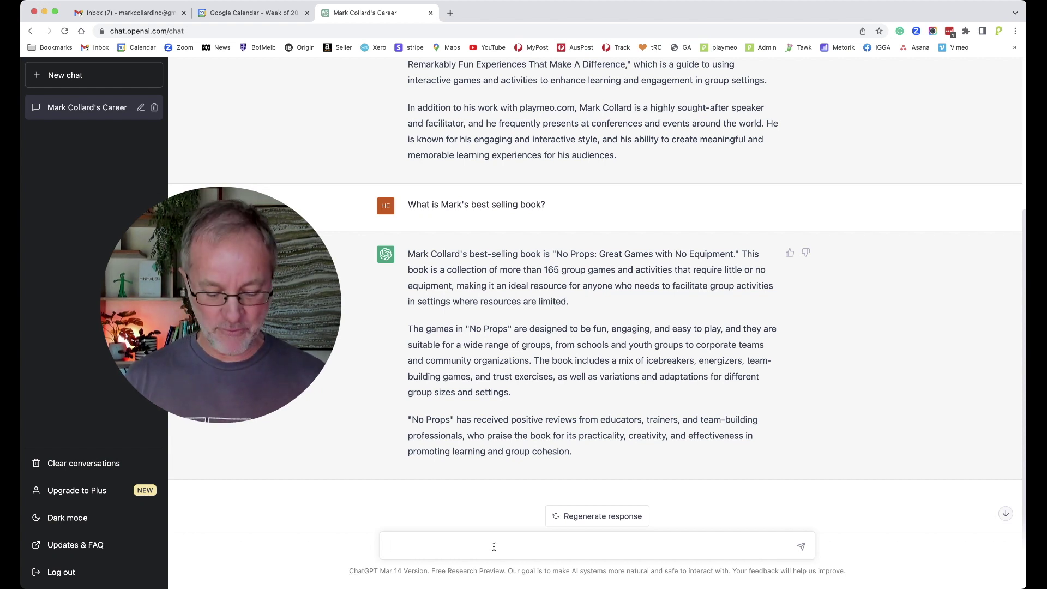
pyautogui.write('what does ')
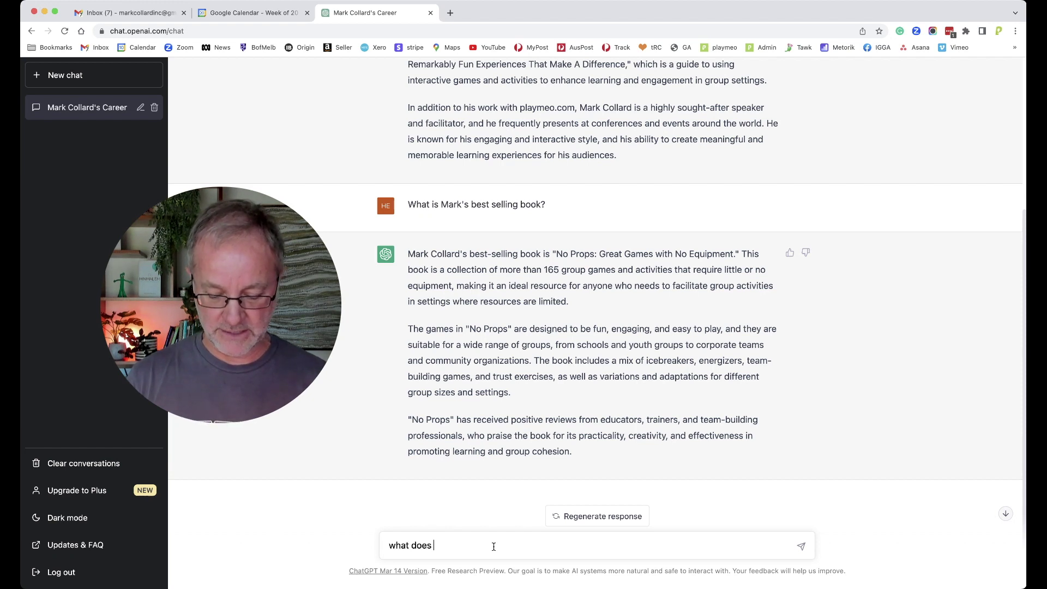
pyautogui.write('Ma')
# Ask what the word 'playmeo' means and scroll down to read the explanation.
pyautogui.press('BackSpace')
pyautogui.press('BackSpace')
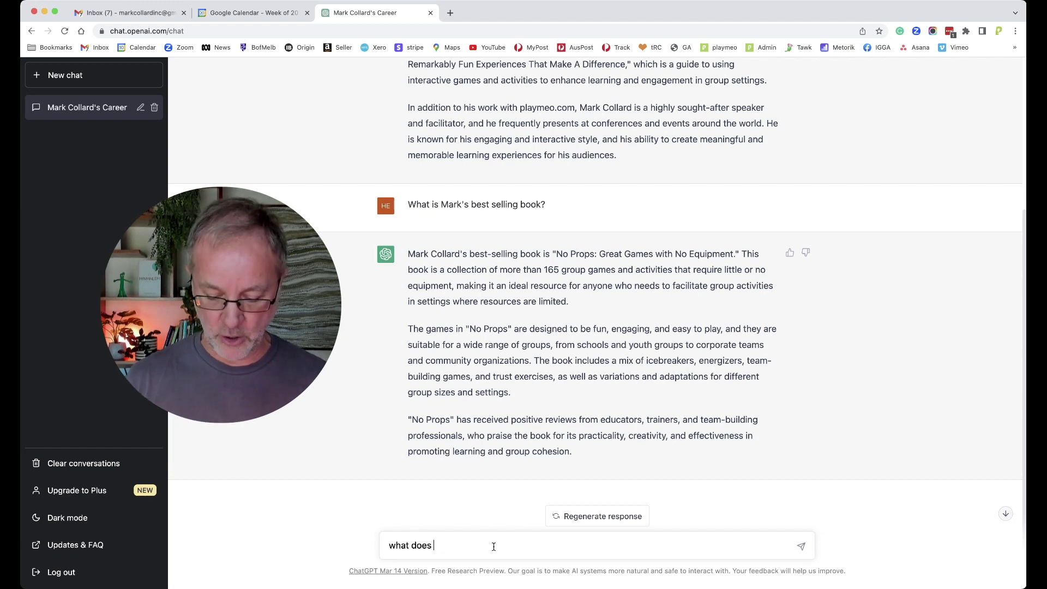
pyautogui.write("'playmeo")
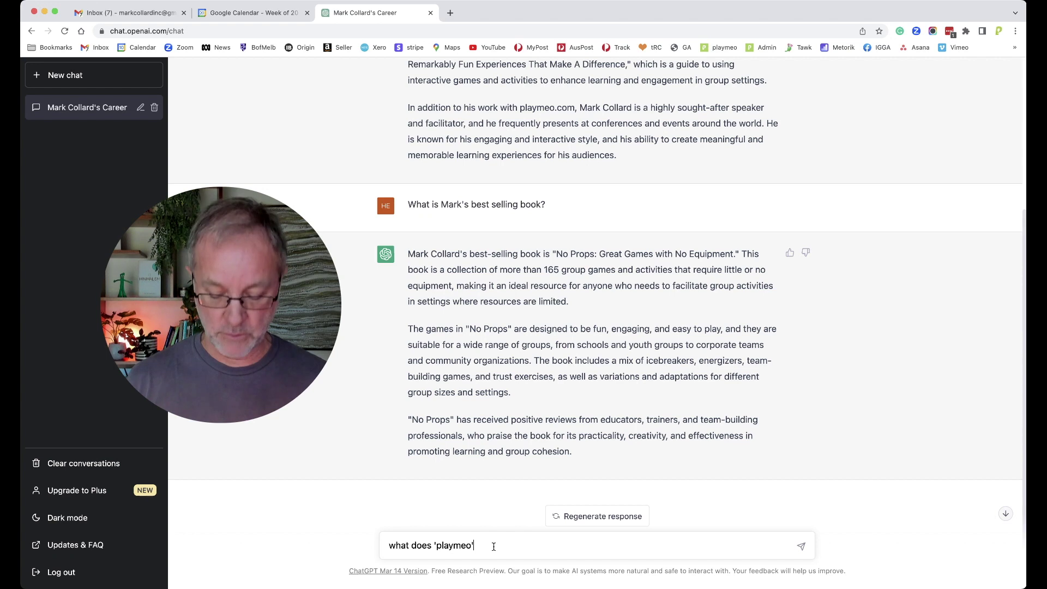
pyautogui.write("' mean")
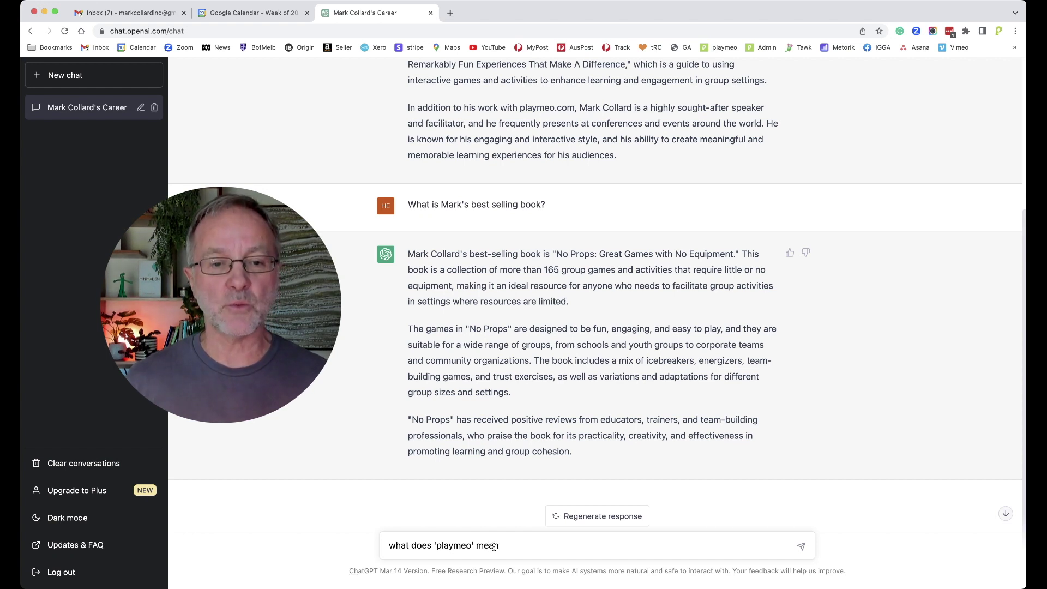
pyautogui.press('Left')
pyautogui.press('Left')
pyautogui.press('Left')
pyautogui.press('Left')
pyautogui.press('Left')
pyautogui.press('Left')
pyautogui.press('Left')
pyautogui.press('Left')
pyautogui.press('Left')
pyautogui.press('Left')
pyautogui.press('Left')
pyautogui.press('Left')
pyautogui.press('Left')
pyautogui.press('Left')
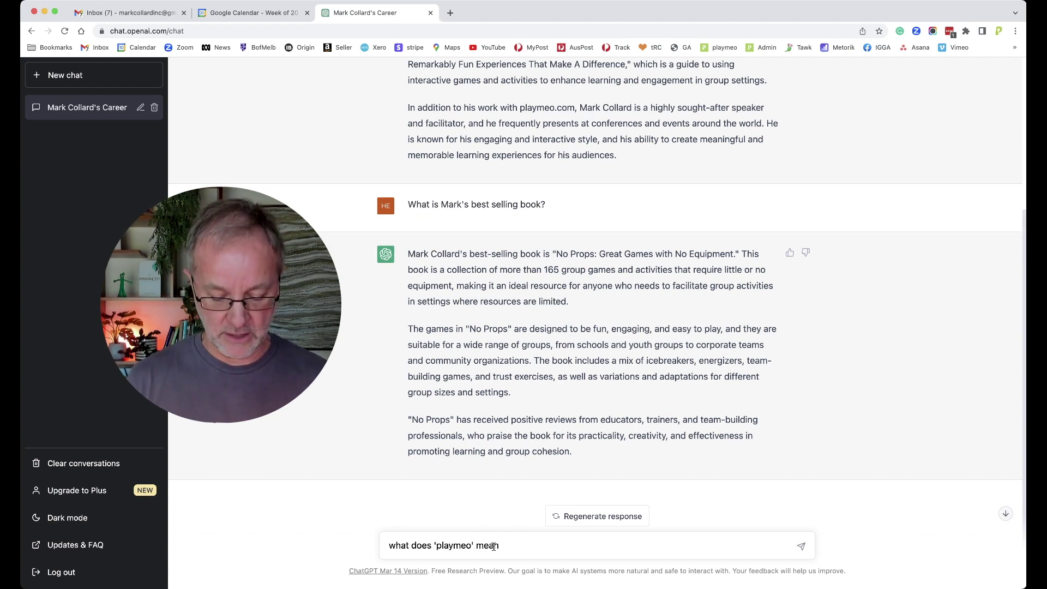
pyautogui.write('the word ')
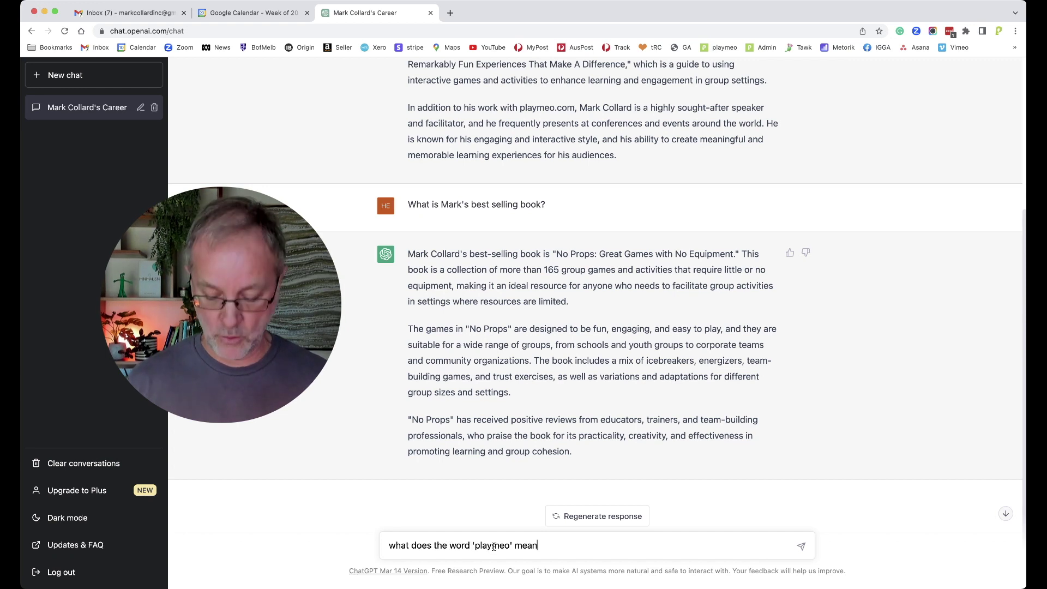
pyautogui.write('?')
pyautogui.press('Return')
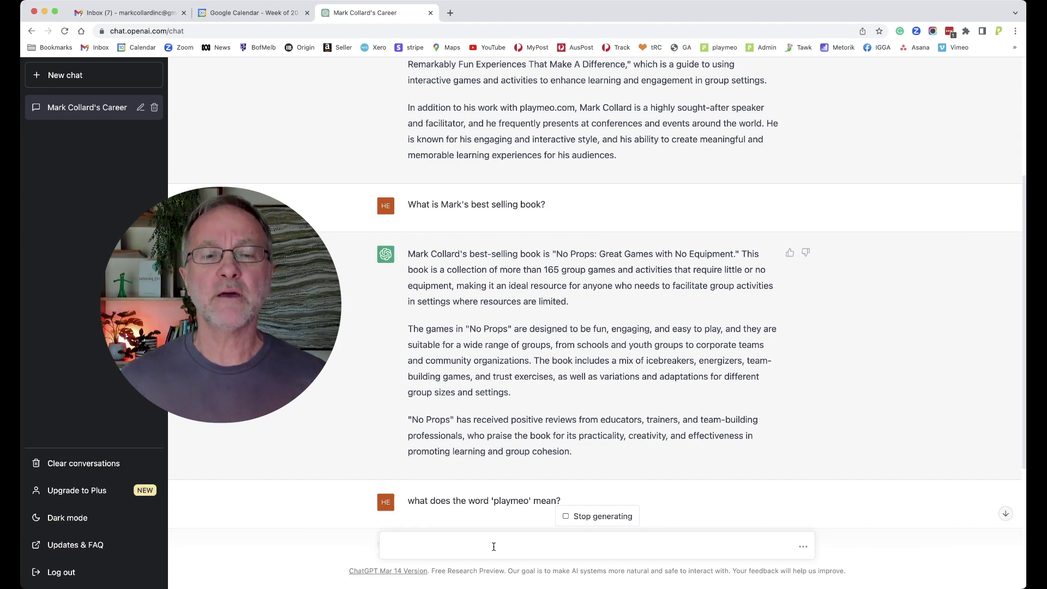
pyautogui.scroll(-5, 593, 457)
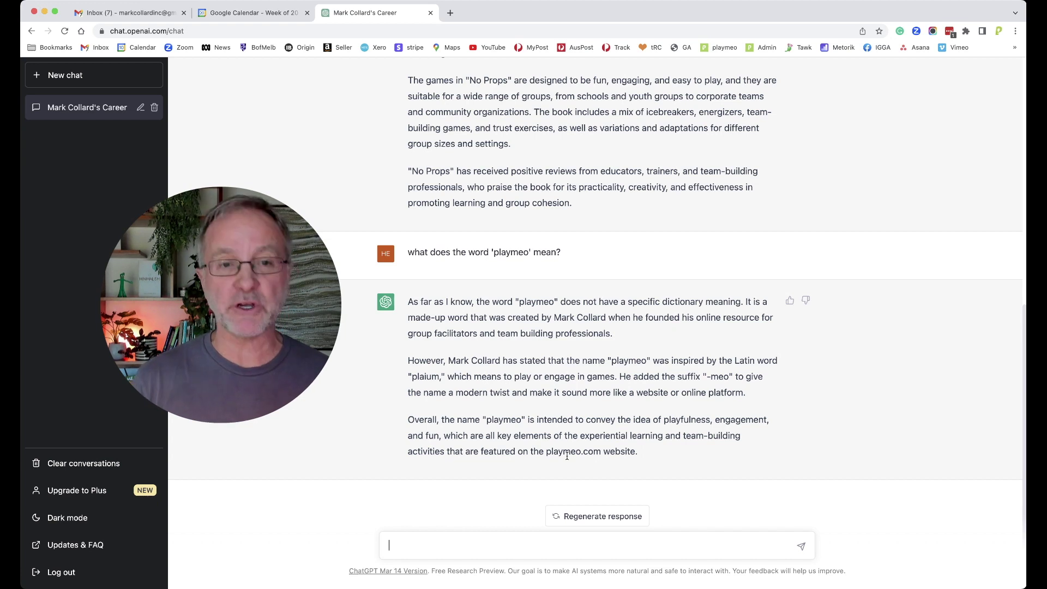
# Draft a request to create five sub-titles for the book "Serious Fun".
pyautogui.write('Mark has ')
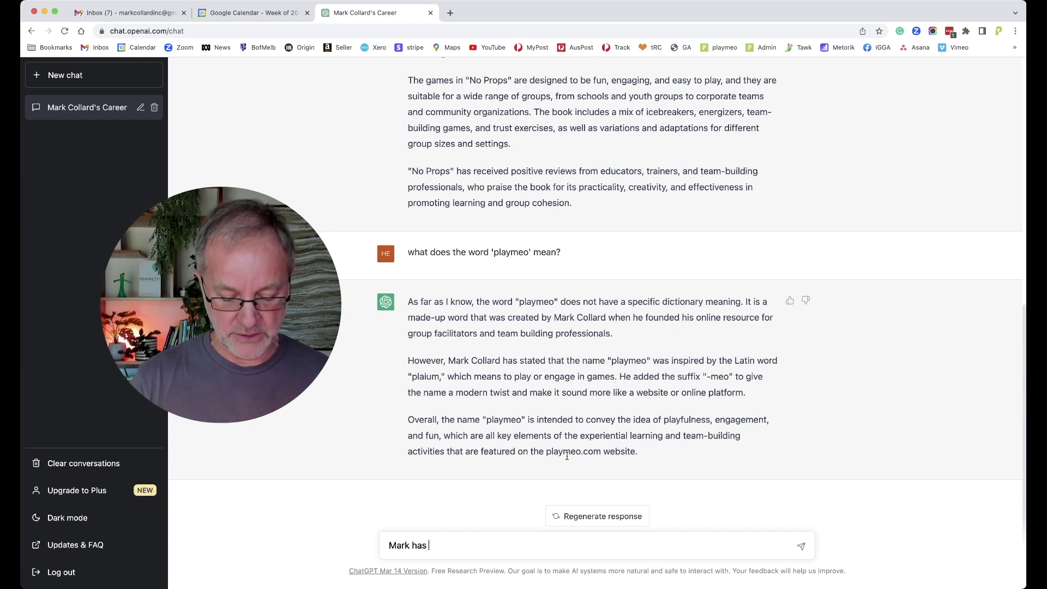
pyautogui.write('written a boo')
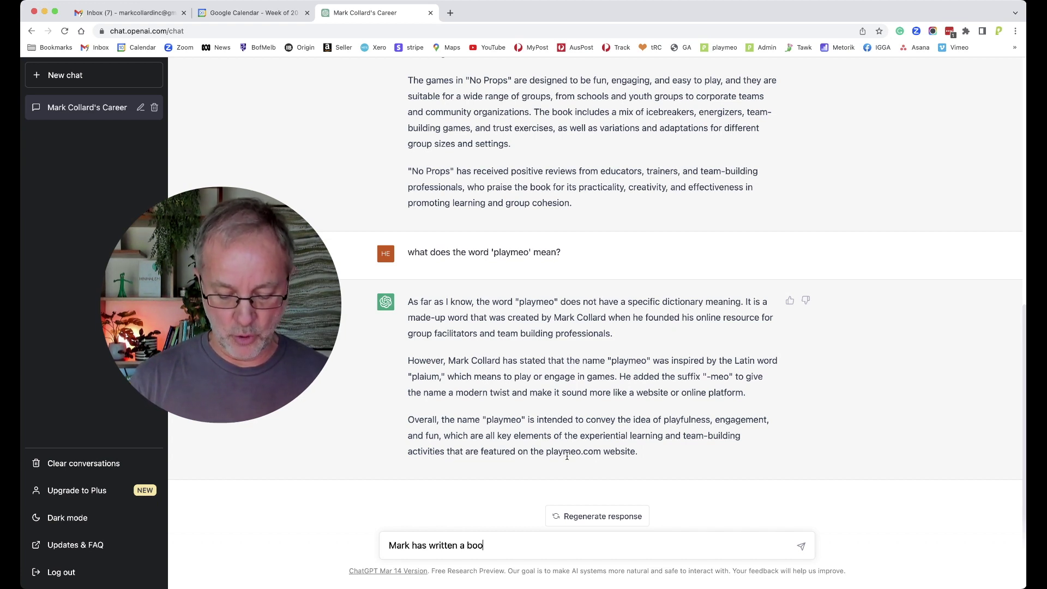
pyautogui.write('k called Serio')
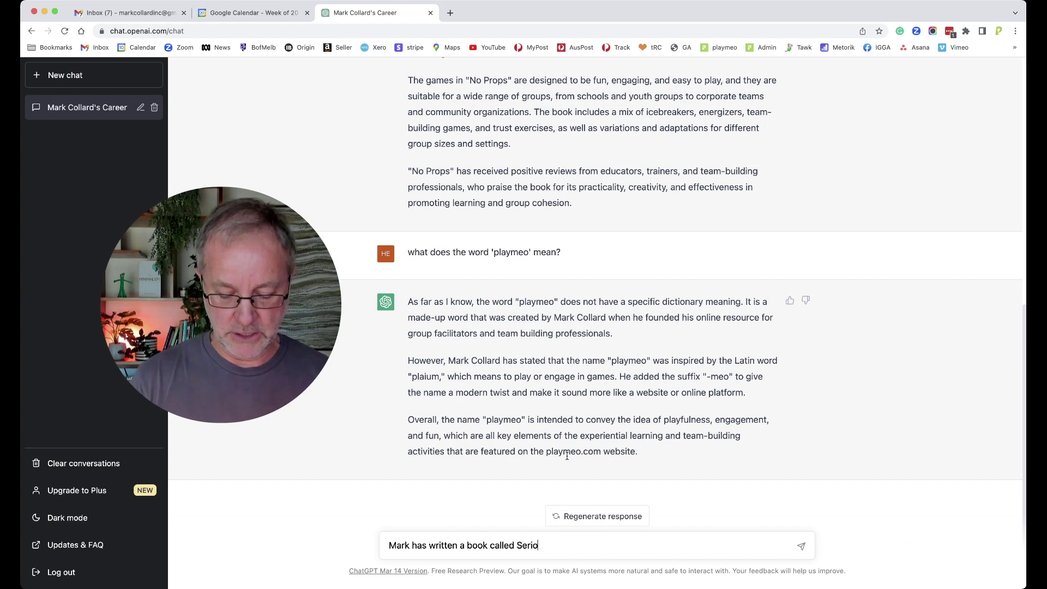
pyautogui.write('us Fun"')
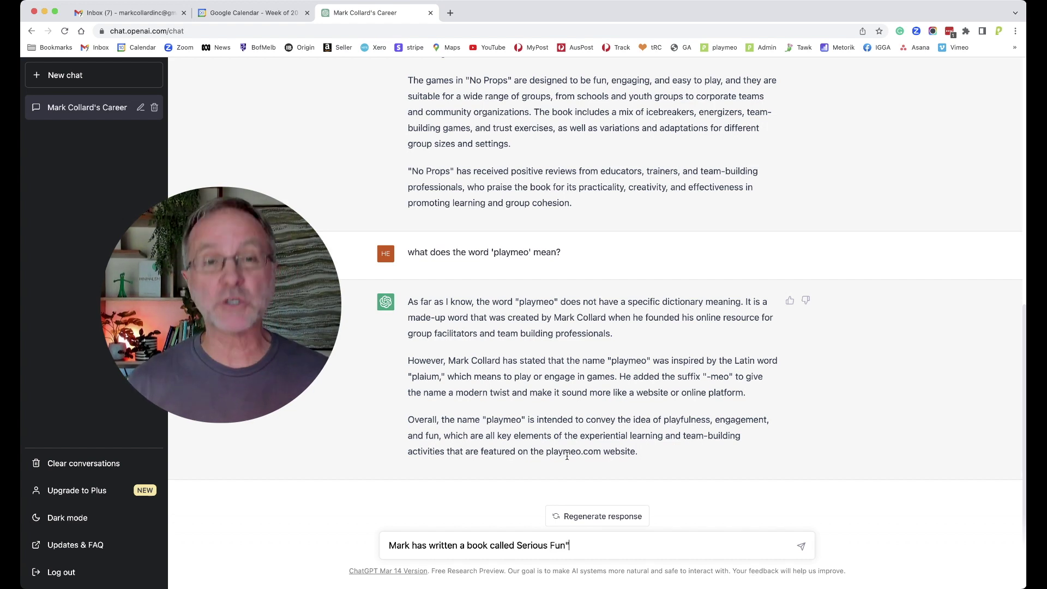
pyautogui.hotkey('alt', 'Left')
pyautogui.hotkey('alt', 'Left')
pyautogui.write('"')
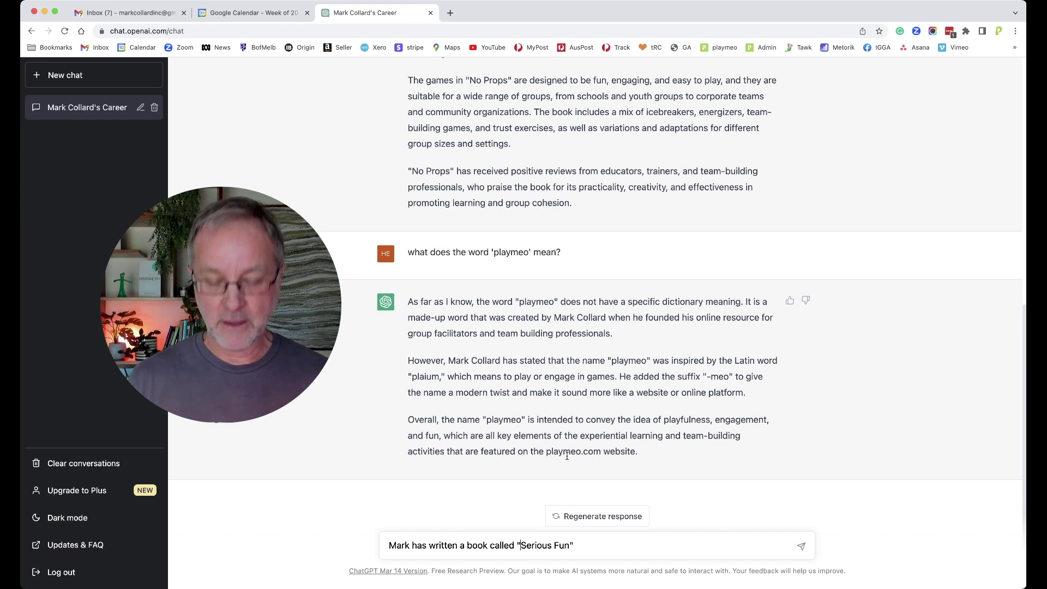
pyautogui.write(' -')
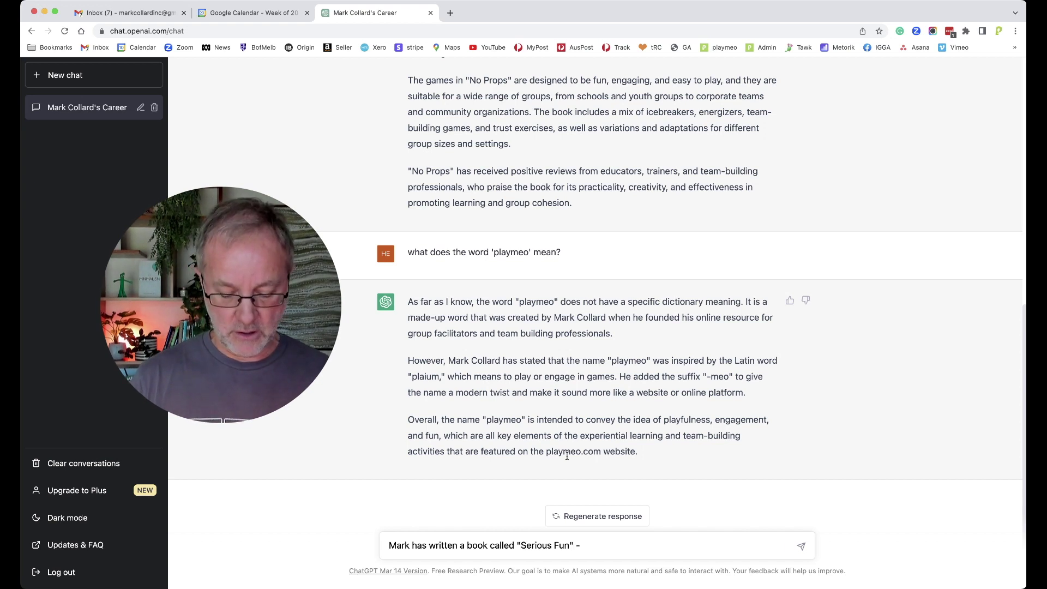
pyautogui.write(' can you provi')
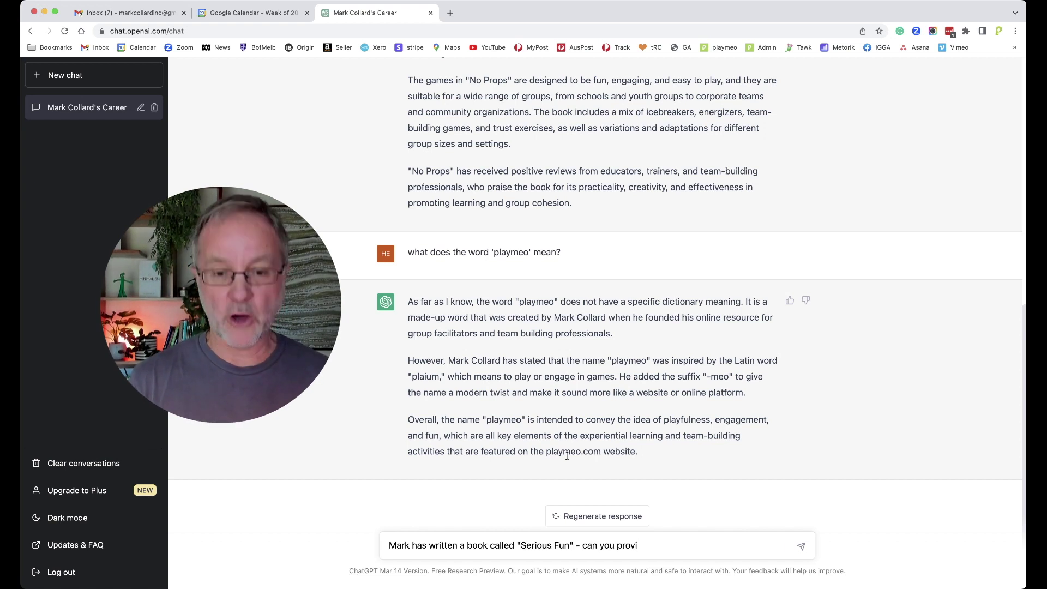
pyautogui.press('BackSpace')
pyautogui.press('BackSpace')
pyautogui.press('BackSpace')
pyautogui.press('BackSpace')
pyautogui.press('BackSpace')
pyautogui.write('cre')
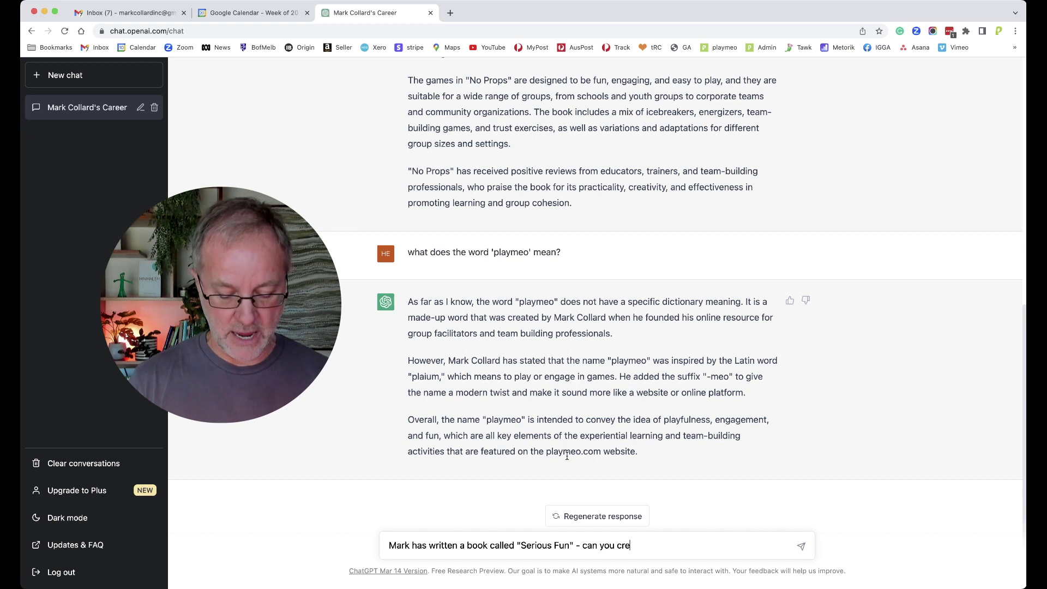
pyautogui.write('ate ')
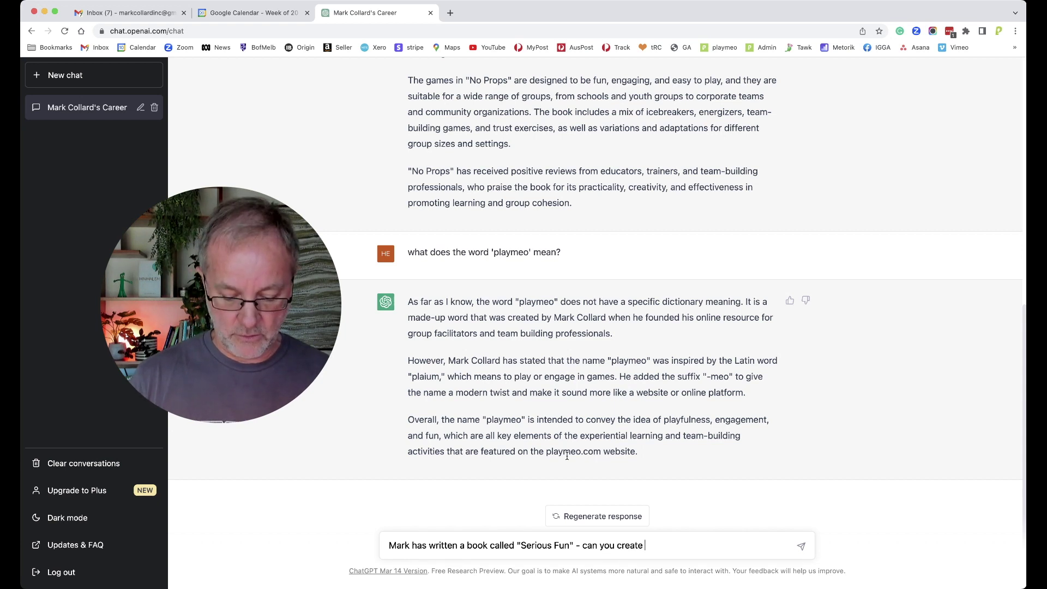
pyautogui.write('five more')
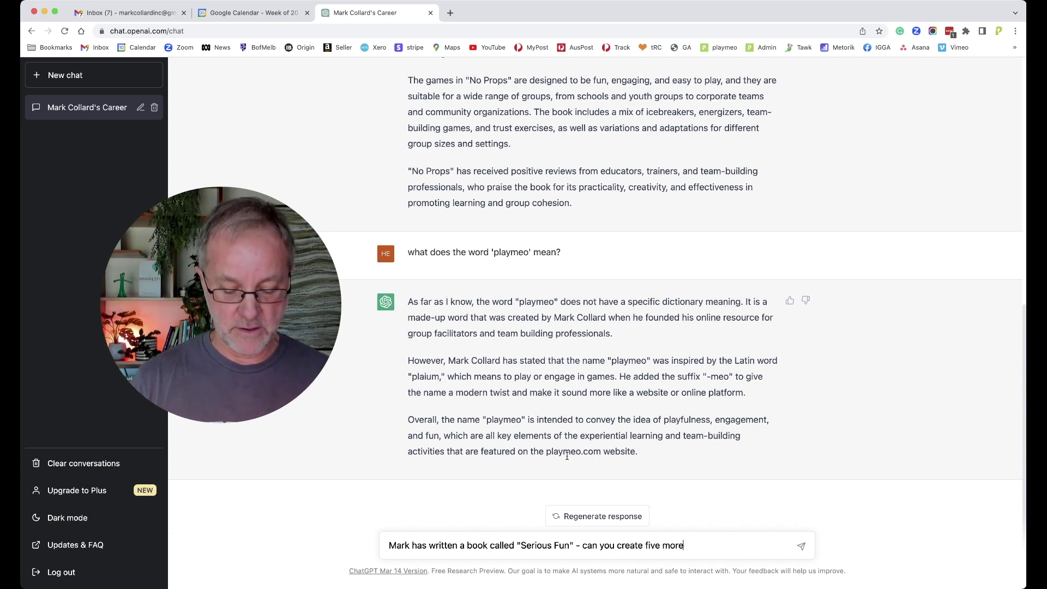
pyautogui.press('BackSpace')
pyautogui.press('BackSpace')
pyautogui.press('BackSpace')
pyautogui.press('BackSpace')
pyautogui.write('sub')
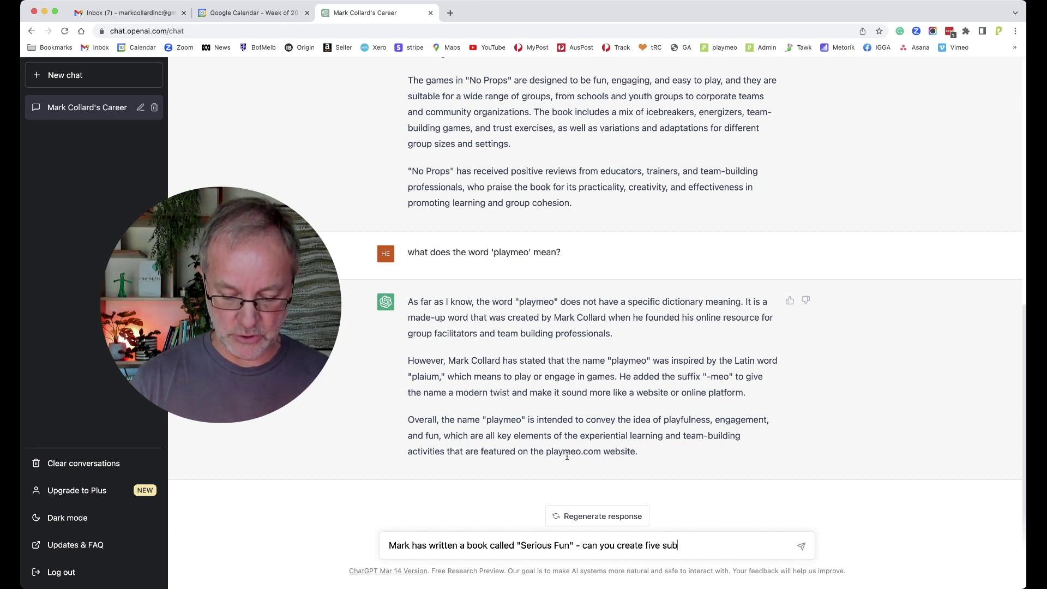
pyautogui.write('-titles to the ')
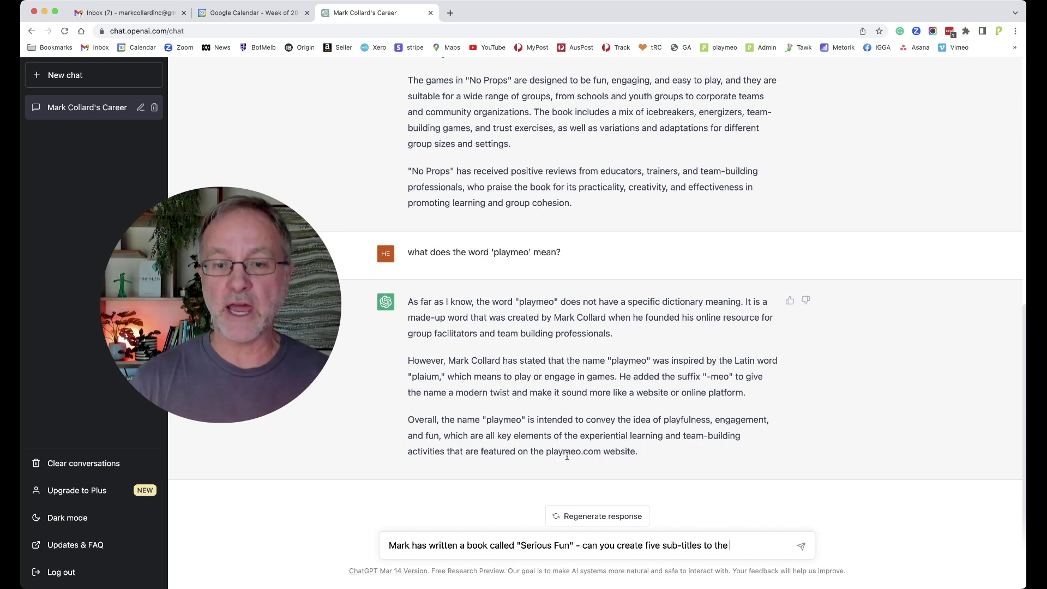
pyautogui.write('book')
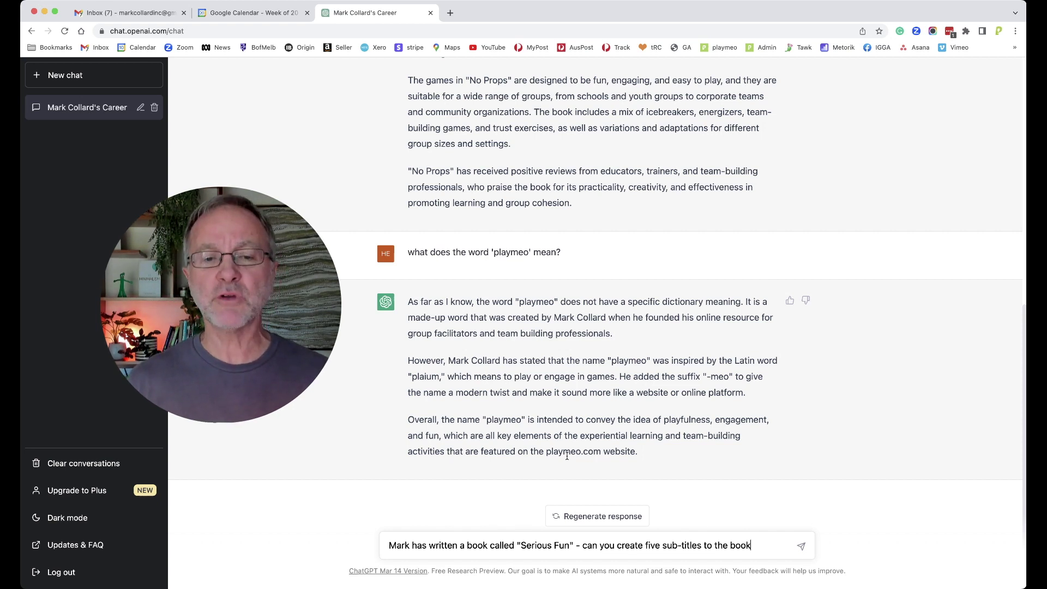
pyautogui.write('?')
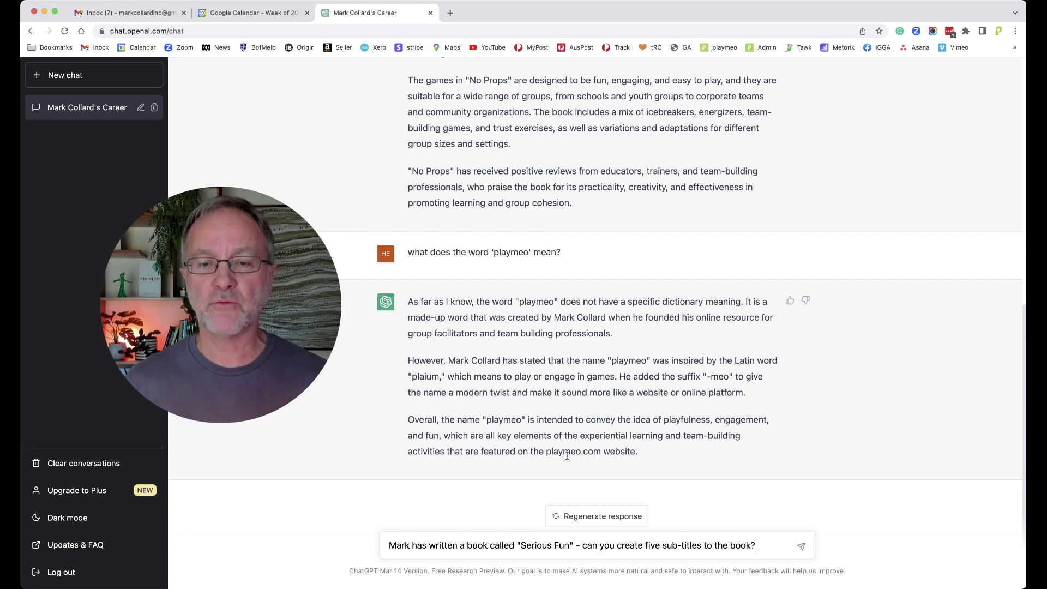
# Correct the wording to 'for the book?' and send the sub-titles request.
pyautogui.press('Left')
pyautogui.press('Left')
pyautogui.press('Left')
pyautogui.press('Left')
pyautogui.press('Left')
pyautogui.press('Left')
pyautogui.press('Left')
pyautogui.press('Left')
pyautogui.press('Left')
pyautogui.press('Left')
pyautogui.press('BackSpace')
pyautogui.press('BackSpace')
pyautogui.write('fro')
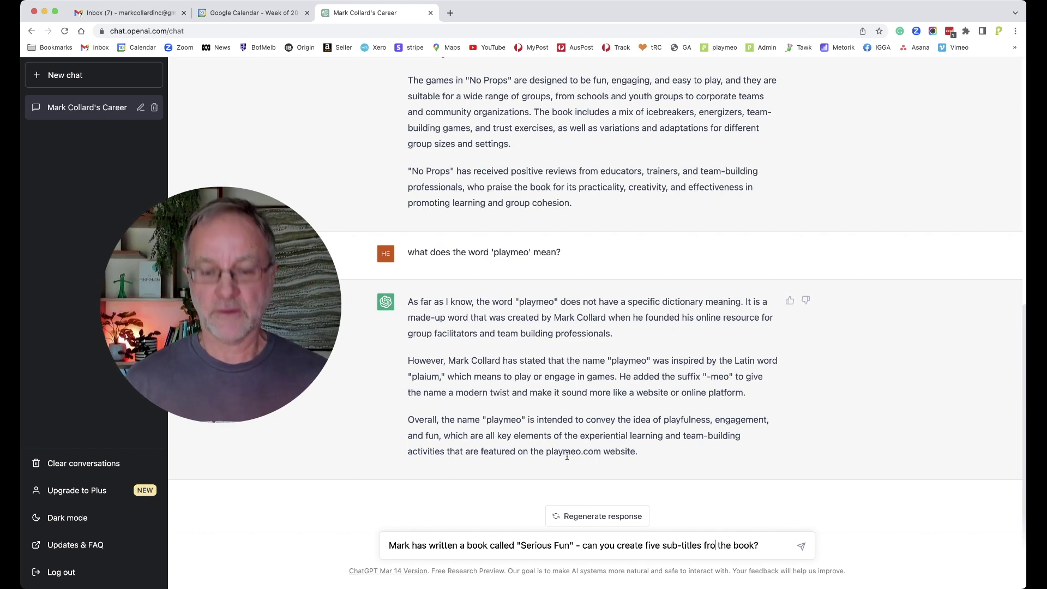
pyautogui.press('BackSpace')
pyautogui.press('BackSpace')
pyautogui.write('or')
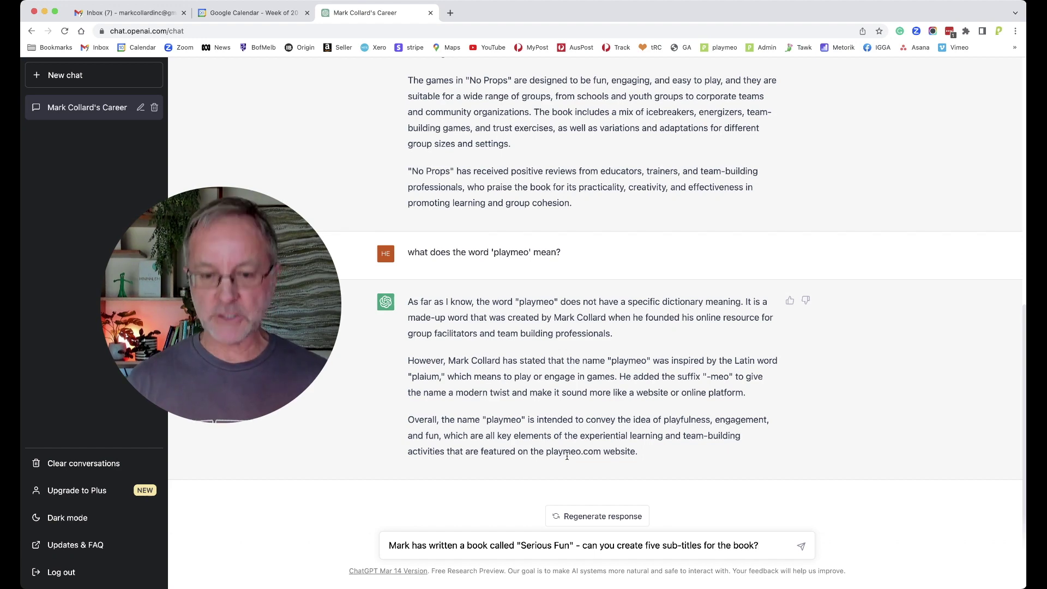
pyautogui.press('Return')
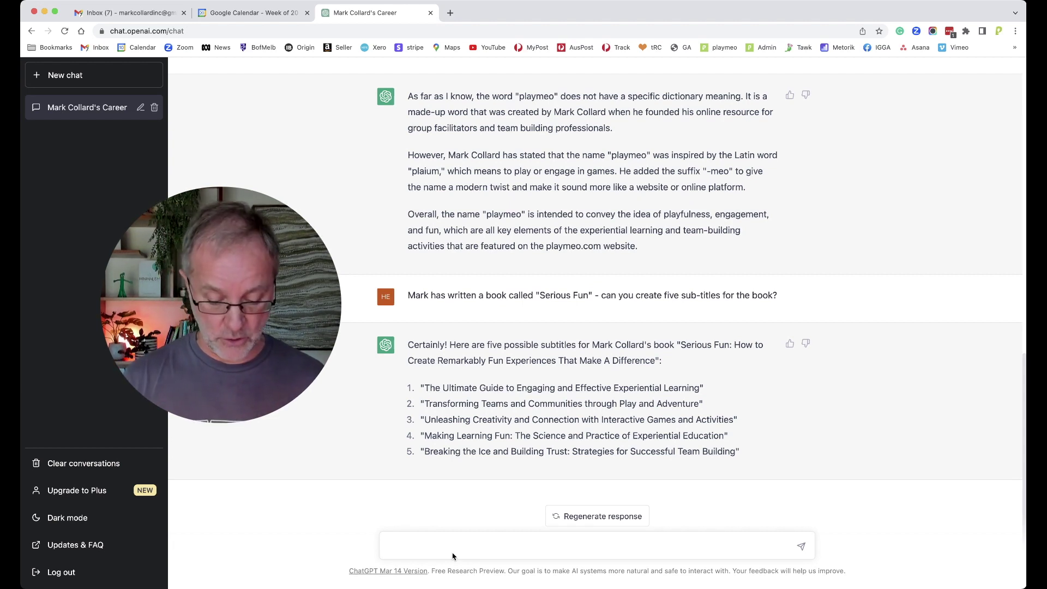
# Start a follow-up asking for a flow of activities for the team development program.
pyautogui.write('Can you ')
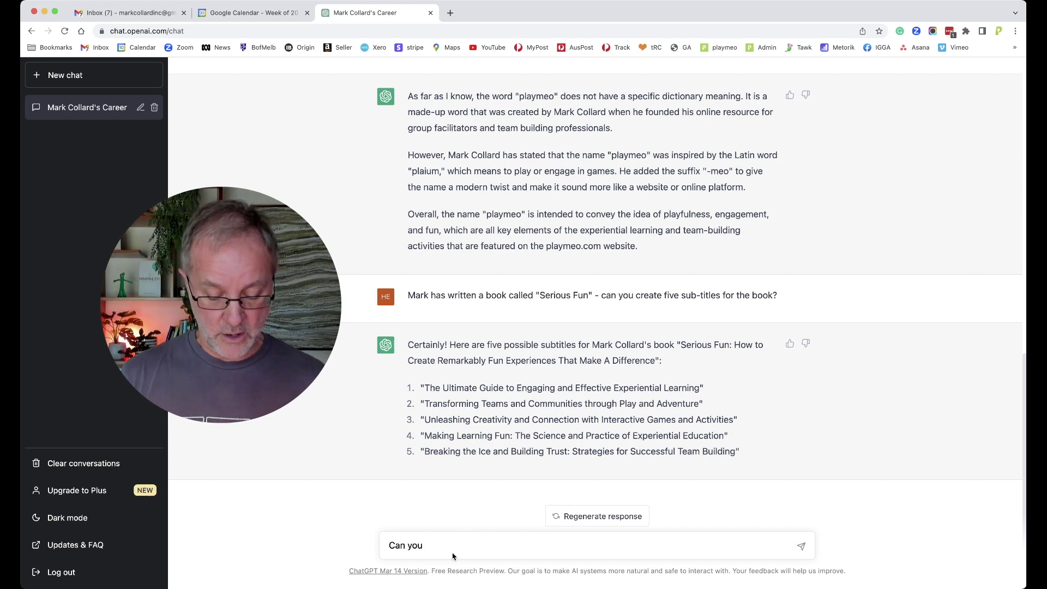
pyautogui.write('create a ')
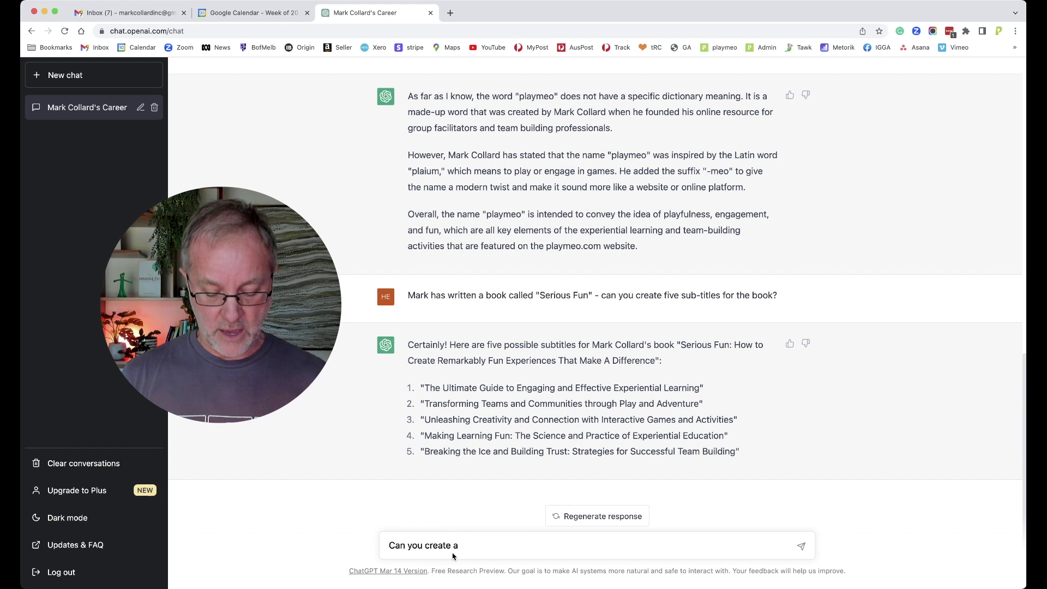
pyautogui.write('flow of act')
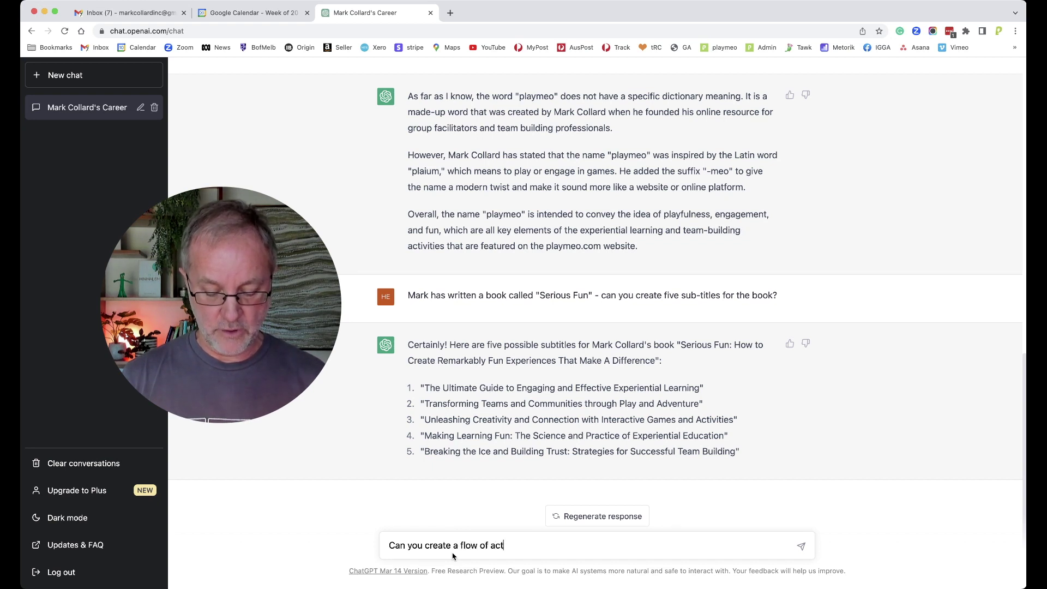
pyautogui.write('ivties')
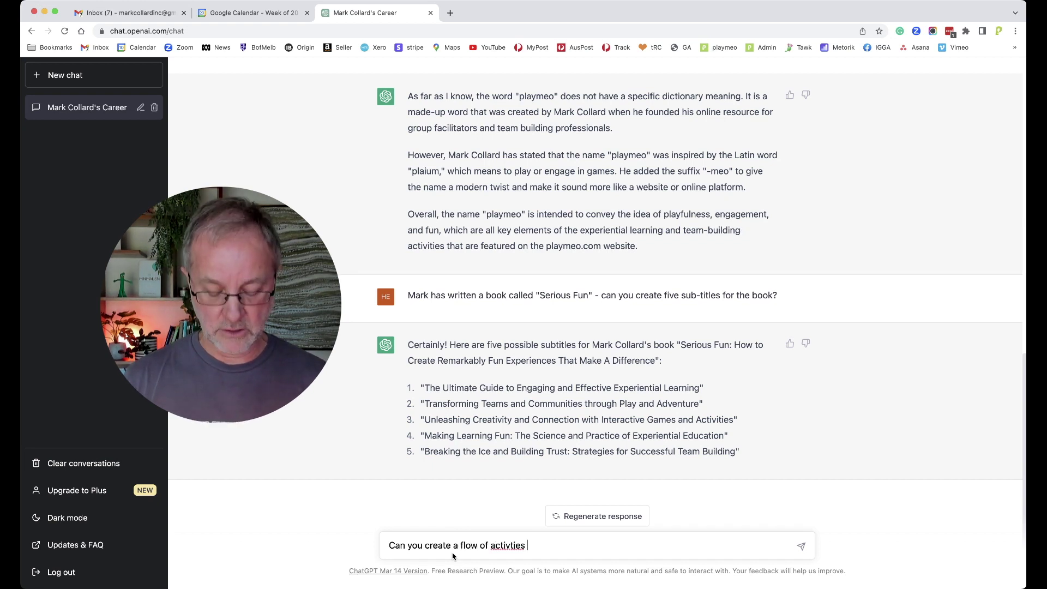
pyautogui.write(' for my for')
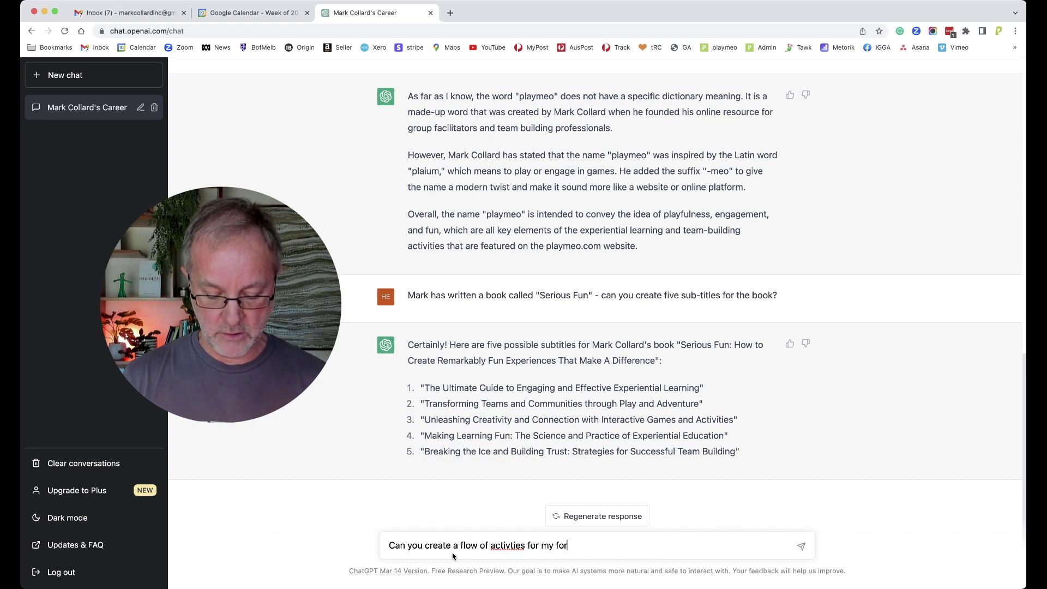
pyautogui.write('thcoming group ')
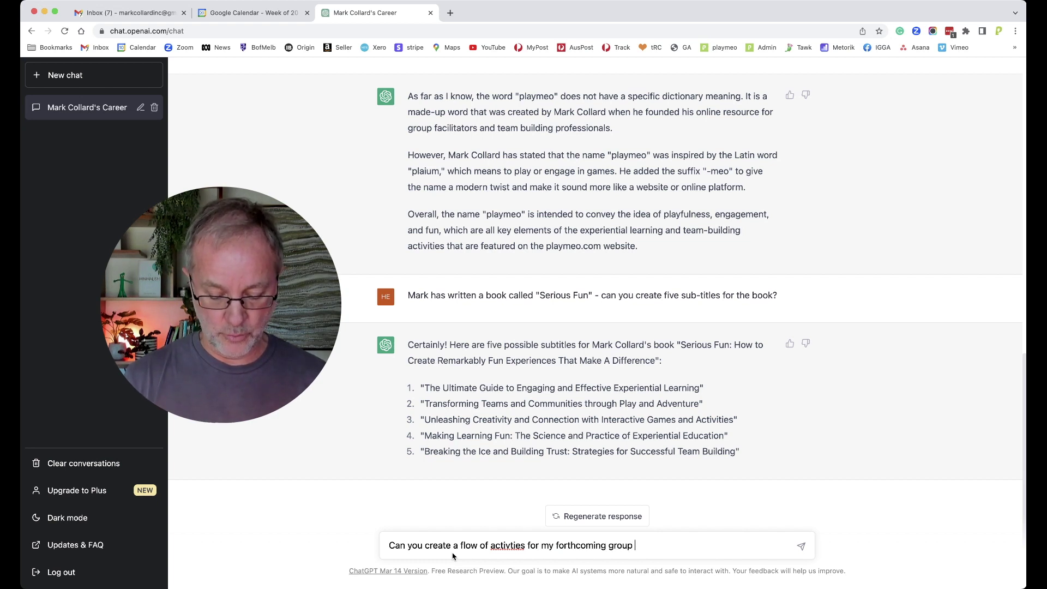
pyautogui.write('team development ')
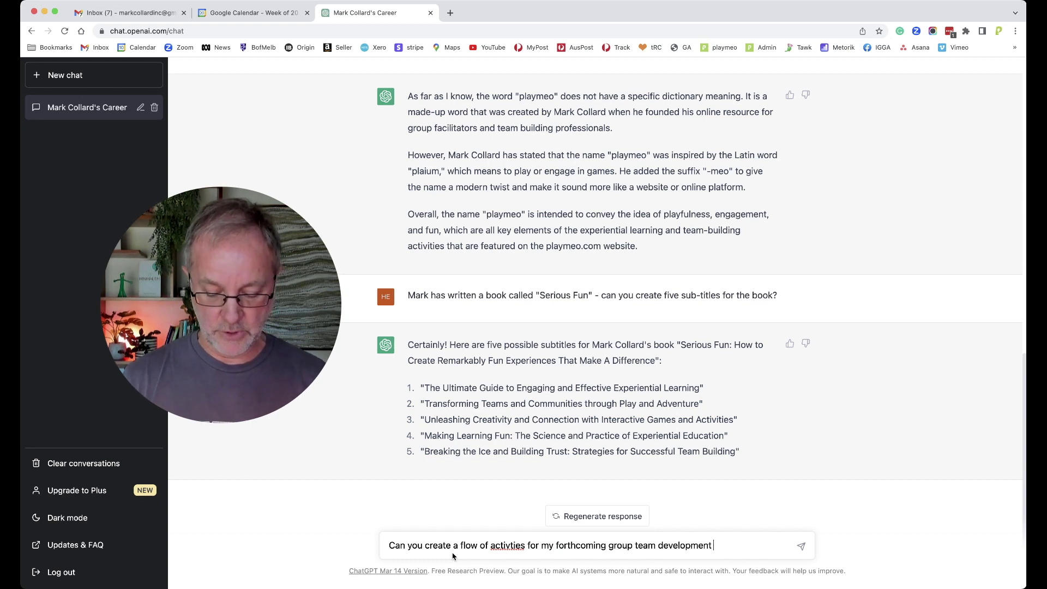
pyautogui.write('program?')
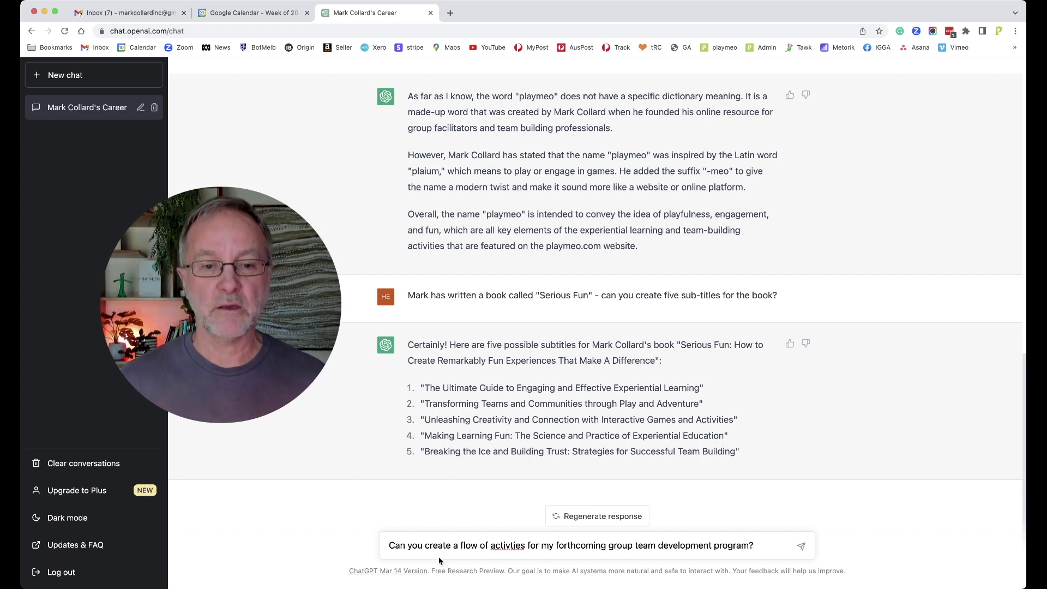
# Fix the 'activties' typo to 'activities' and send the activity-flow question.
pyautogui.click(512, 553)
pyautogui.write('it')
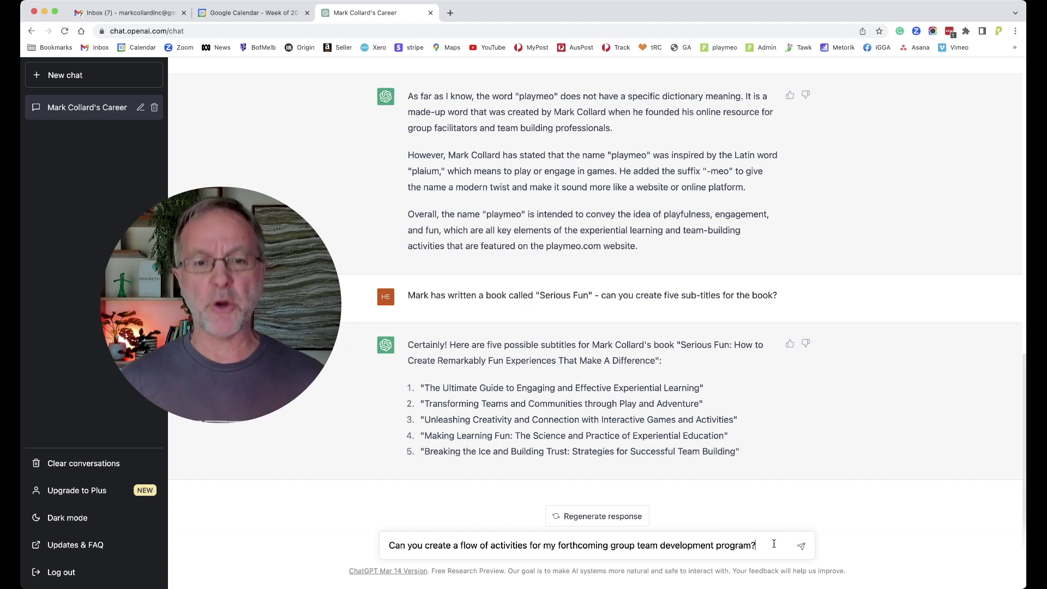
pyautogui.press('Return')
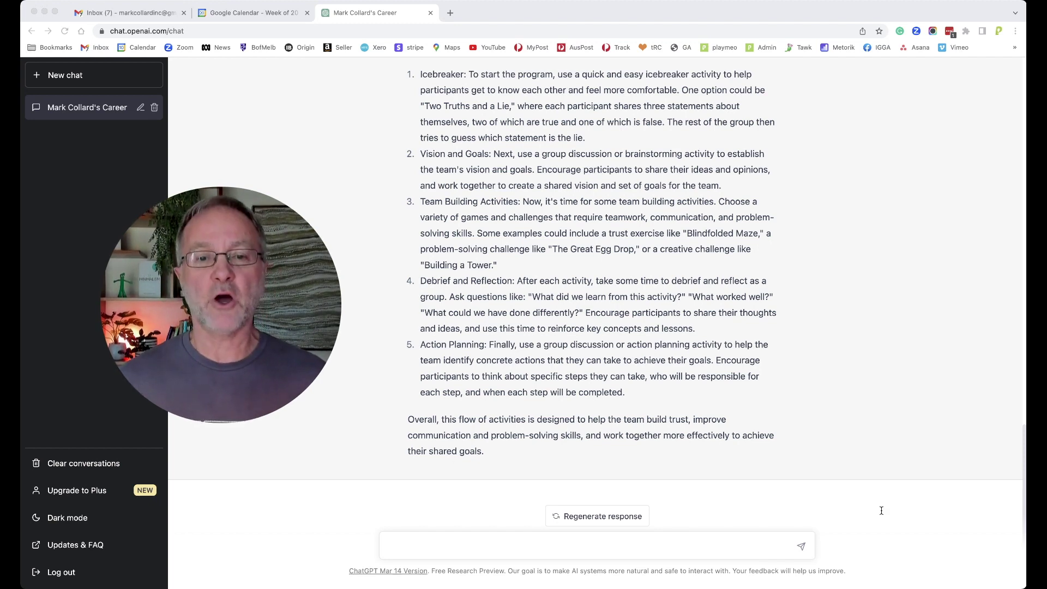
# Return to the message box to begin a new message.
pyautogui.click(423, 546)
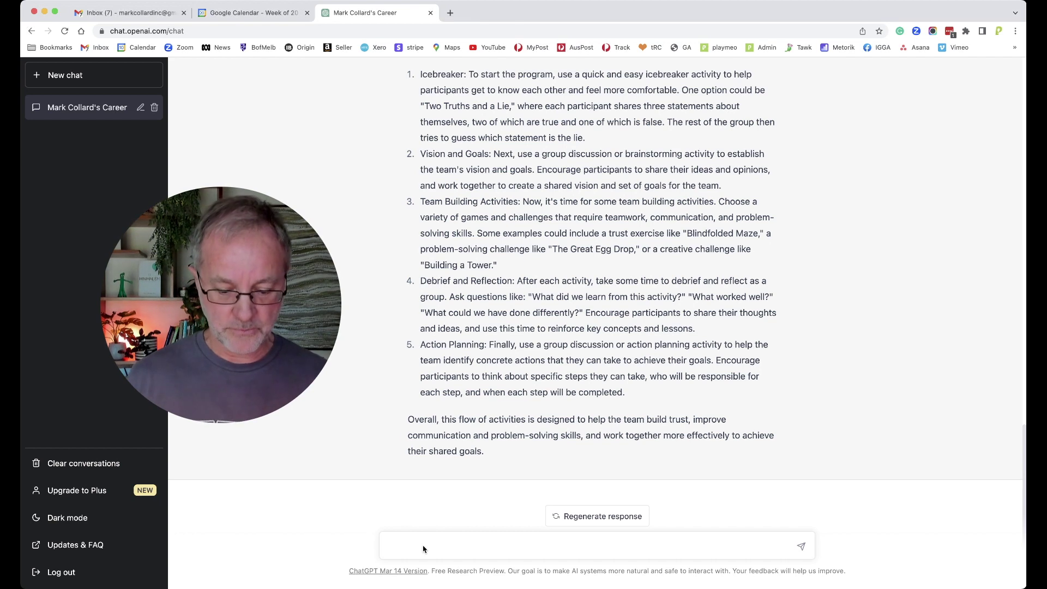
# Write an intro about ten activities for the team development program and paste the list below it.
pyautogui.write('Here is a')
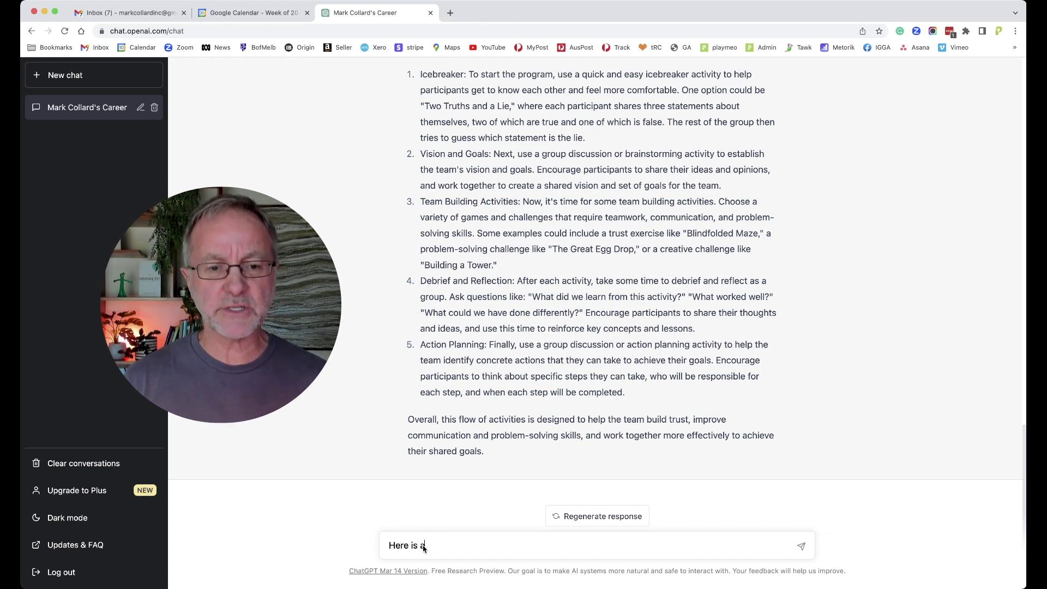
pyautogui.write(' lio')
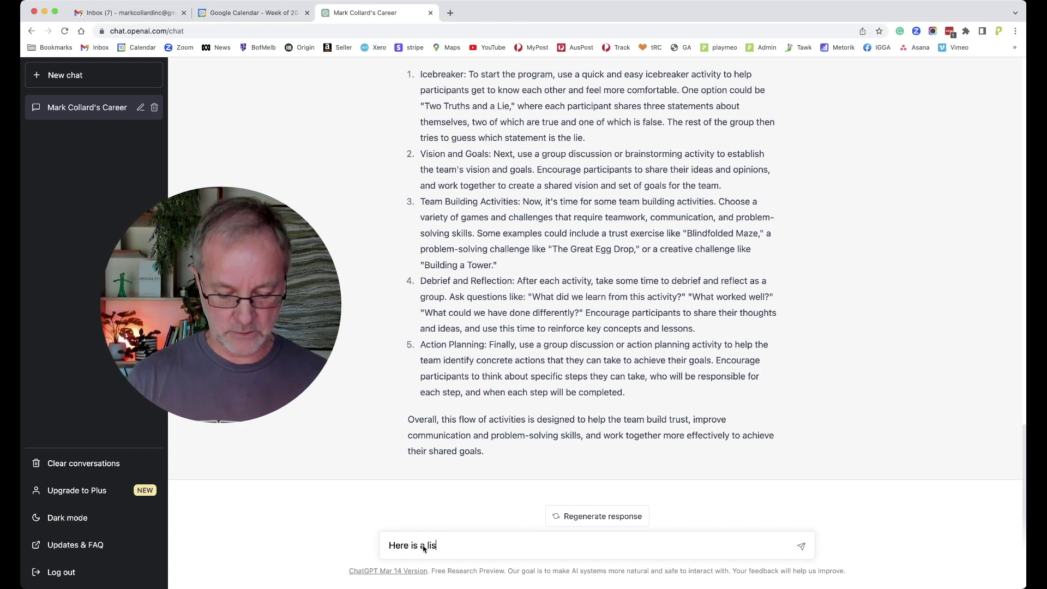
pyautogui.write('t of ten activities')
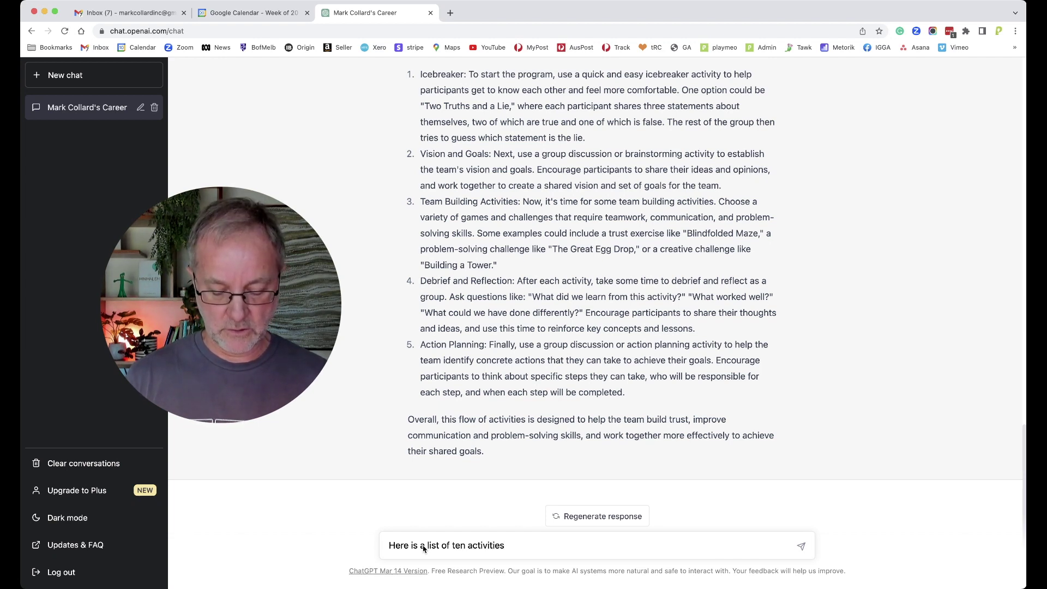
pyautogui.write(' I coudl use iin')
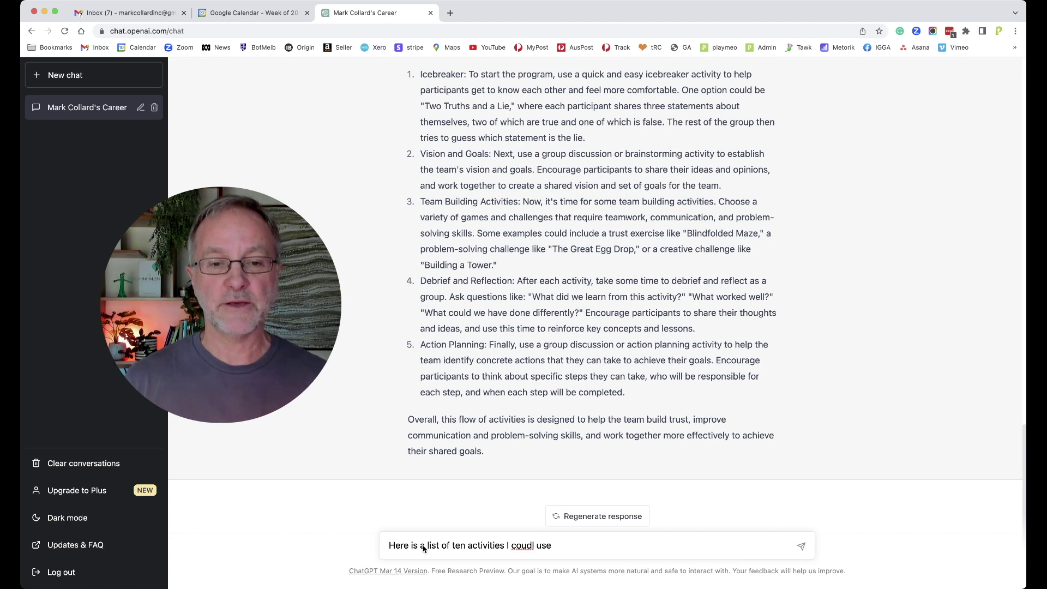
pyautogui.press('BackSpace')
pyautogui.press('BackSpace')
pyautogui.press('BackSpace')
pyautogui.press('BackSpace')
pyautogui.press('BackSpace')
pyautogui.write('d us in')
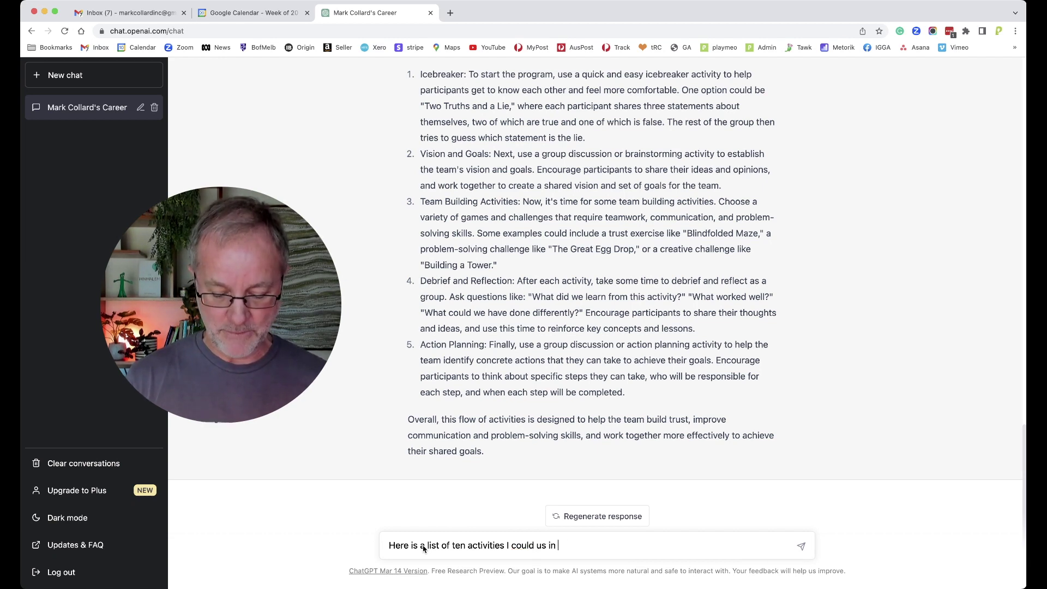
pyautogui.write(' my team develop')
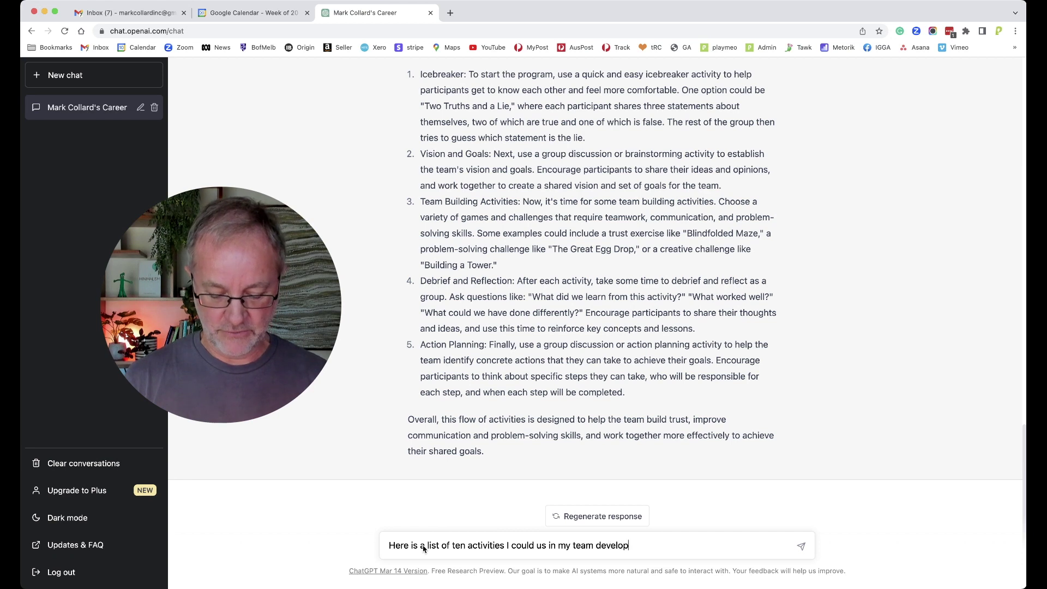
pyautogui.write('ment program.')
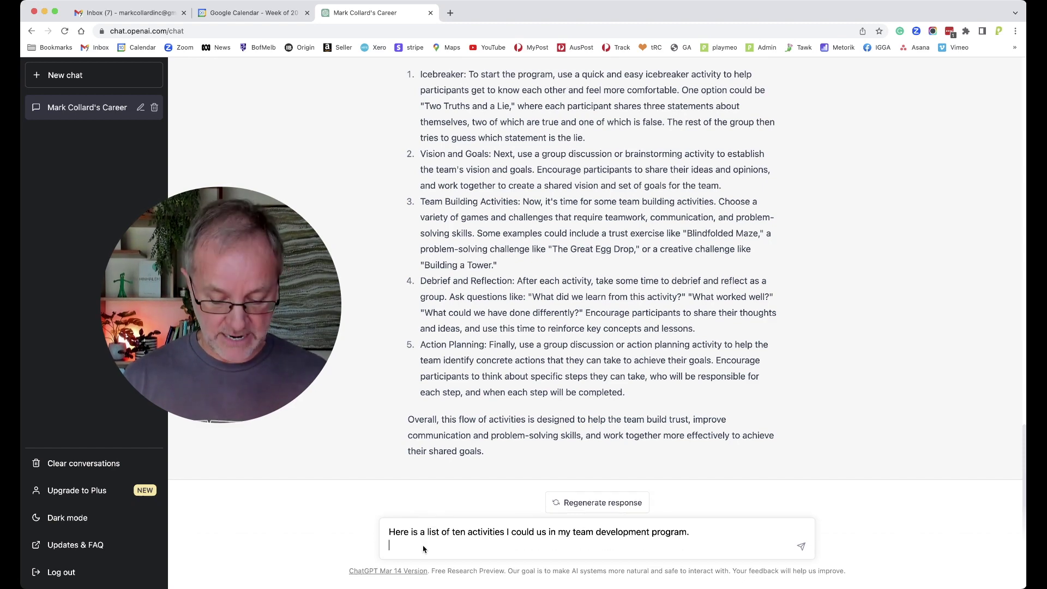
pyautogui.press('super+v')
pyautogui.scroll(10, 686, 474)
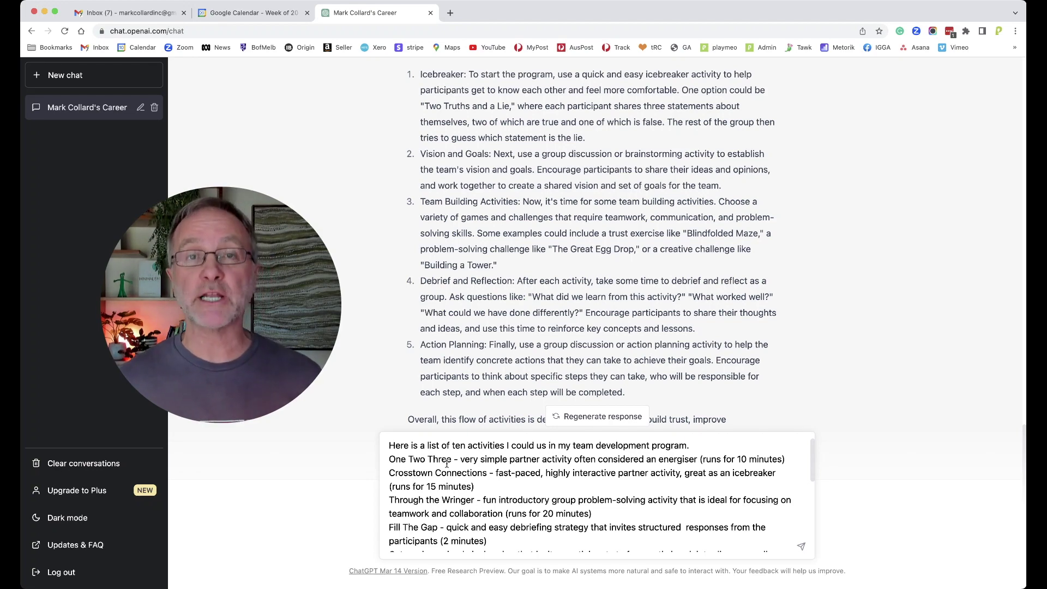
pyautogui.scroll(-3, 458, 466)
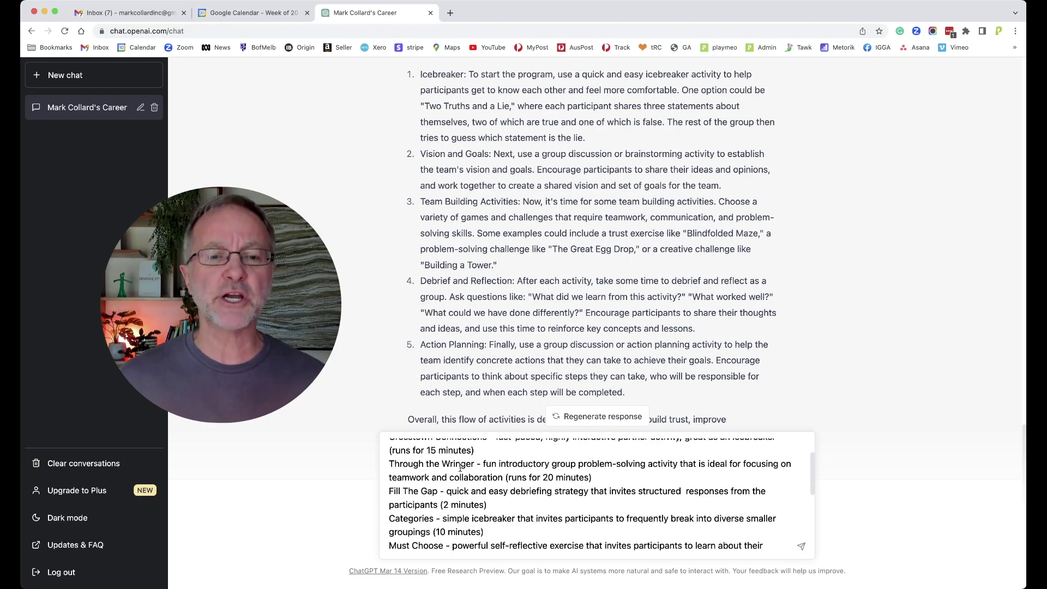
pyautogui.scroll(-2, 461, 468)
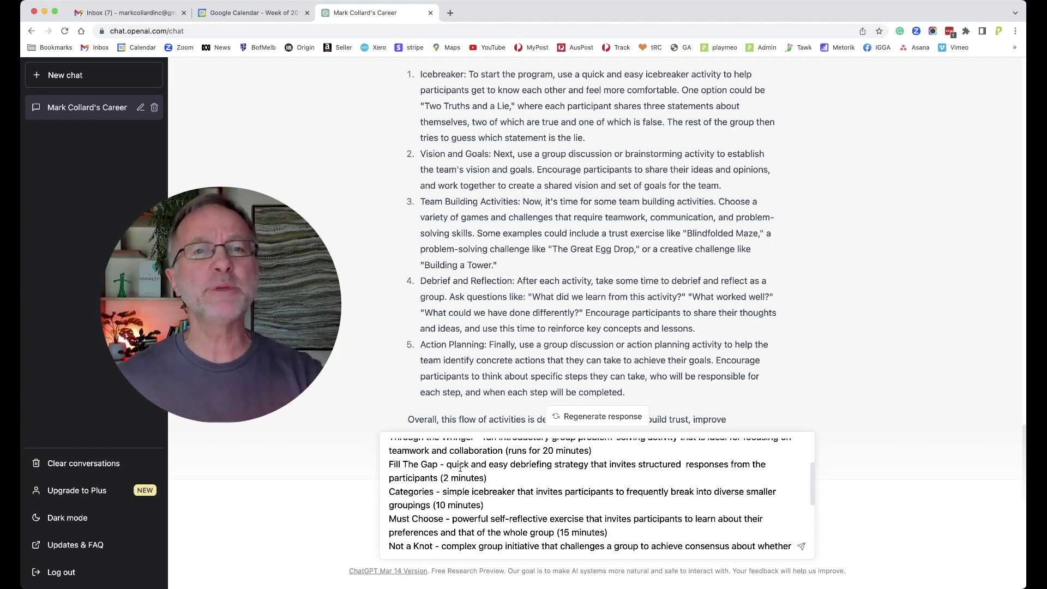
pyautogui.scroll(-4, 460, 468)
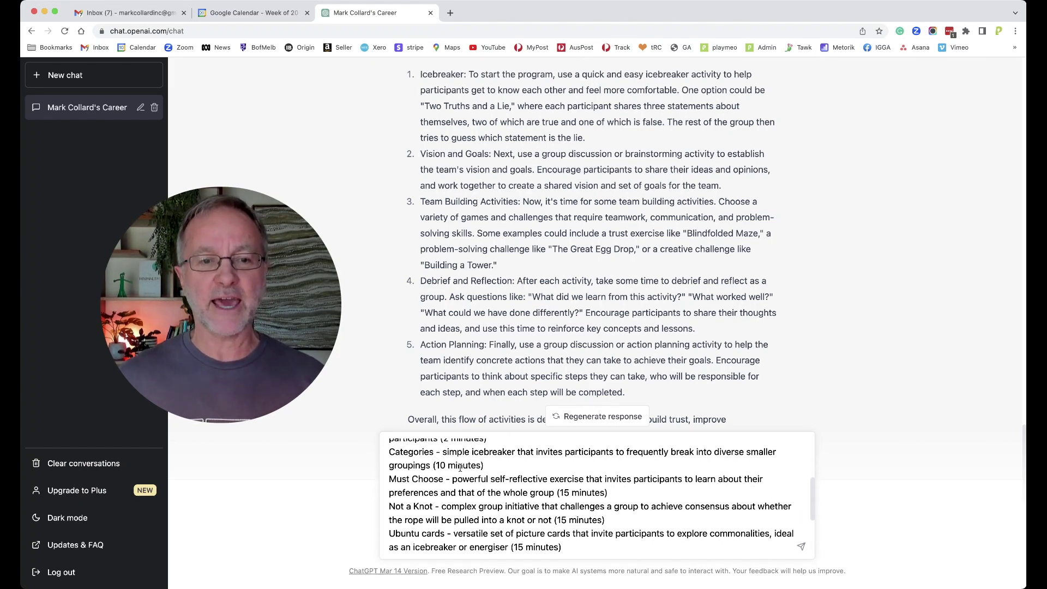
pyautogui.scroll(-2, 461, 467)
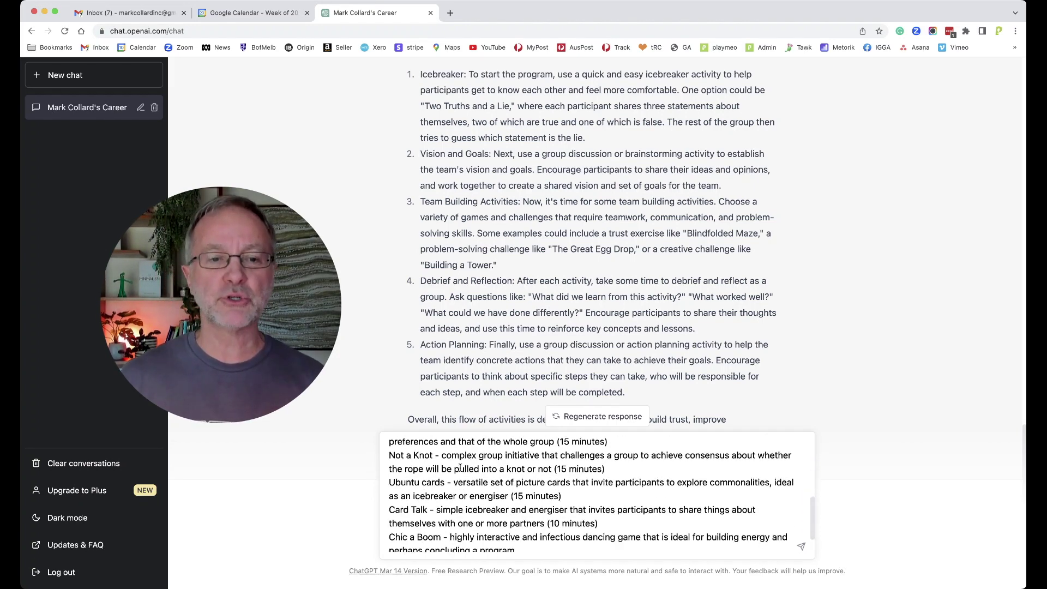
pyautogui.scroll(-2, 460, 468)
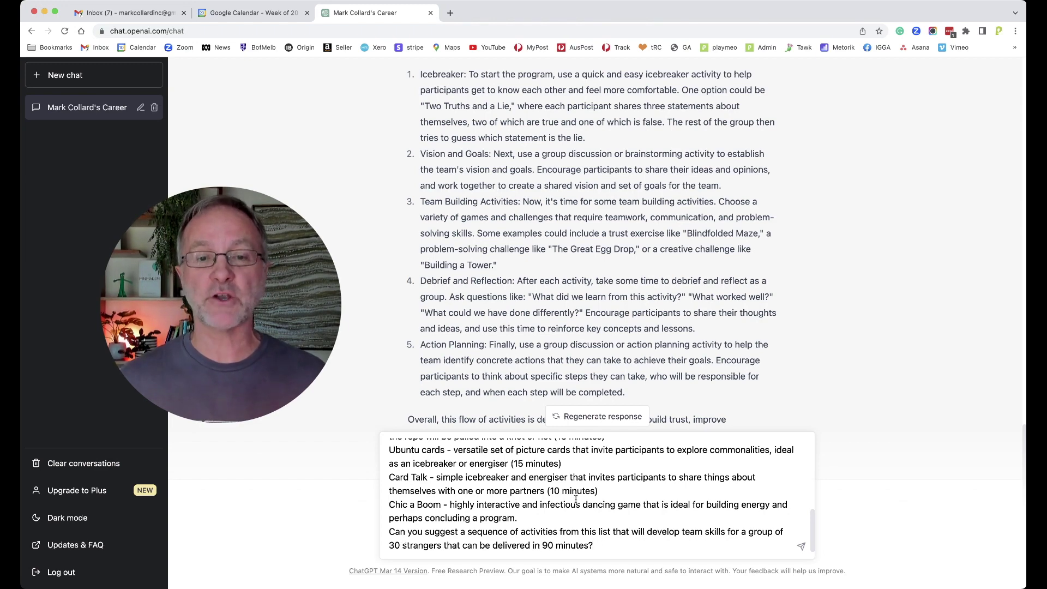
pyautogui.scroll(4, 576, 499)
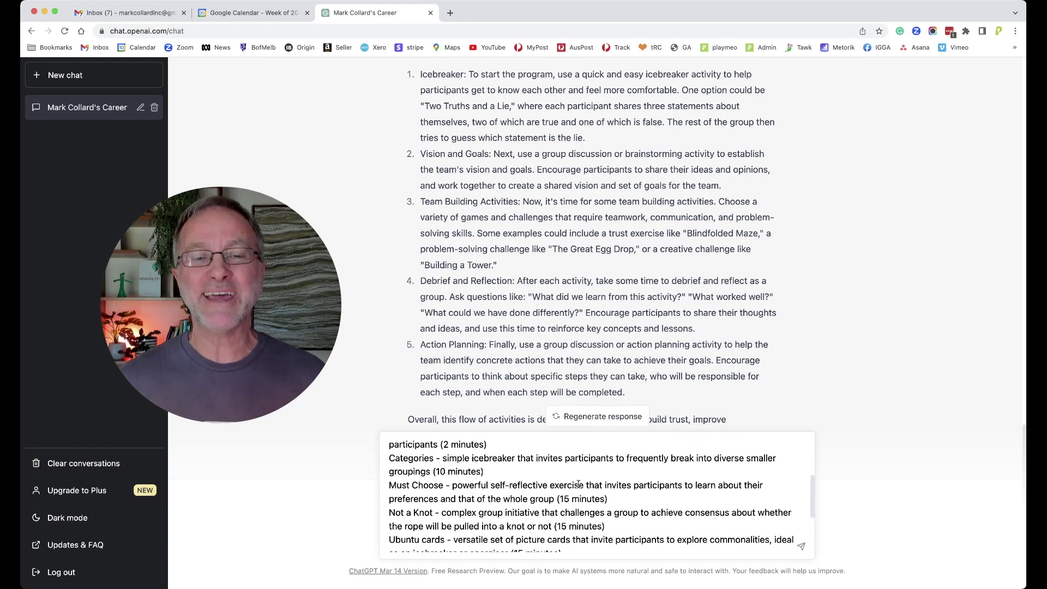
pyautogui.scroll(3, 578, 484)
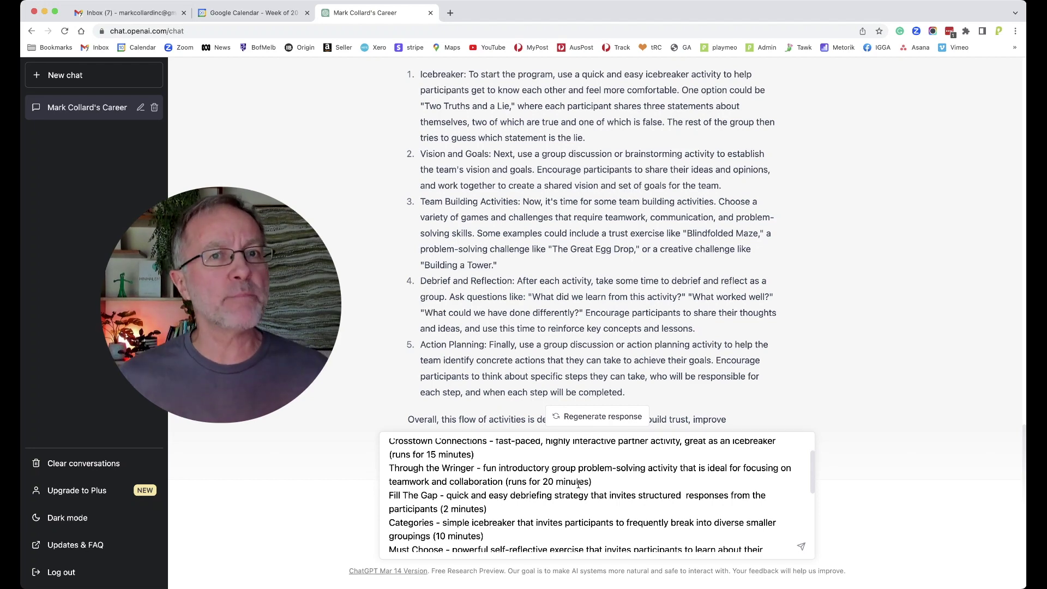
pyautogui.scroll(-5, 579, 484)
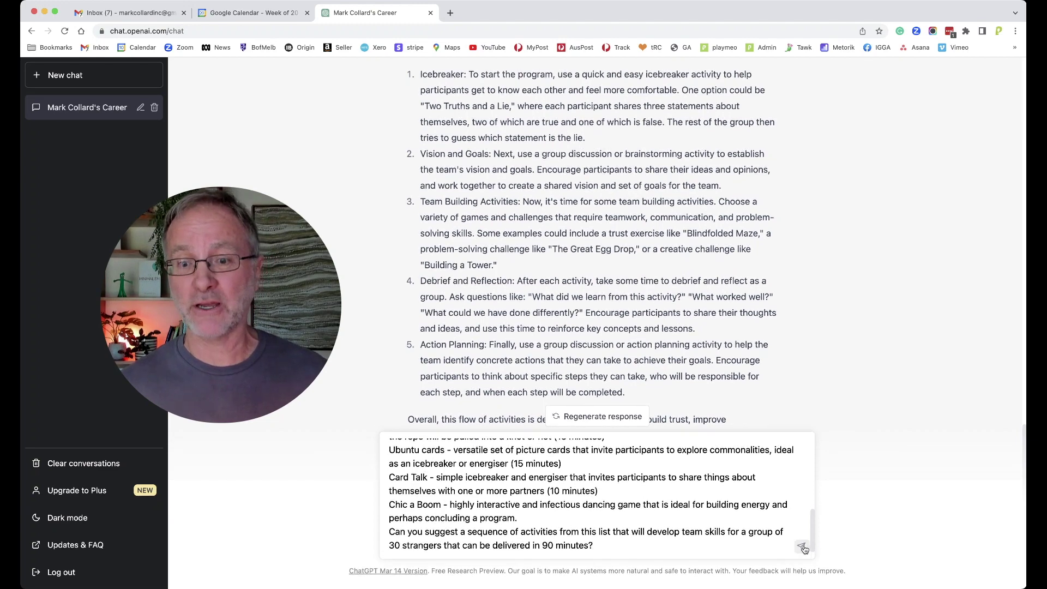
# Send the activity list and scroll through the six-step 90-minute sequence reply.
pyautogui.click(803, 547)
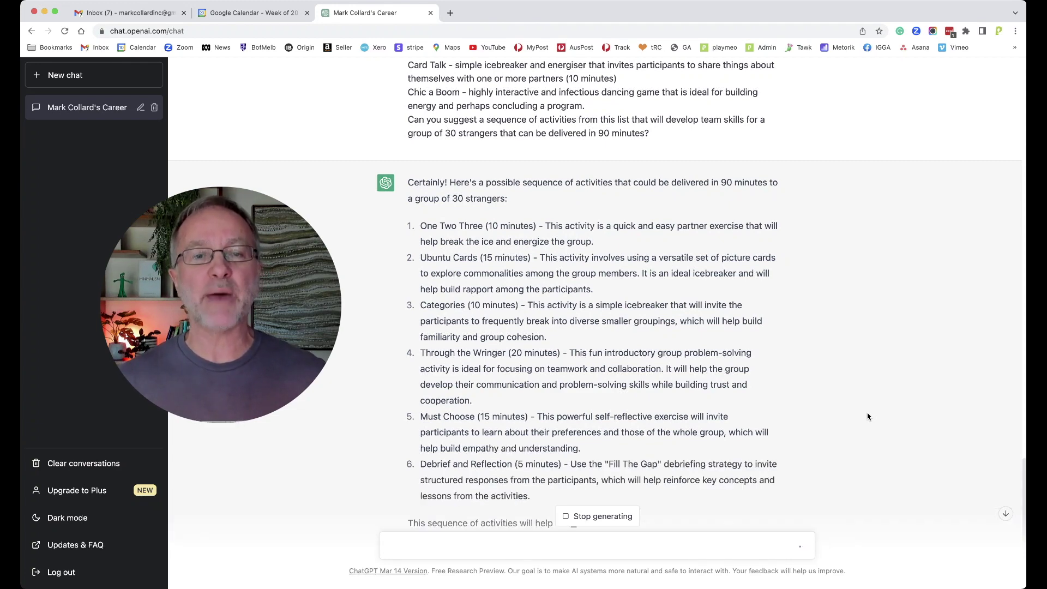
pyautogui.scroll(-4, 797, 402)
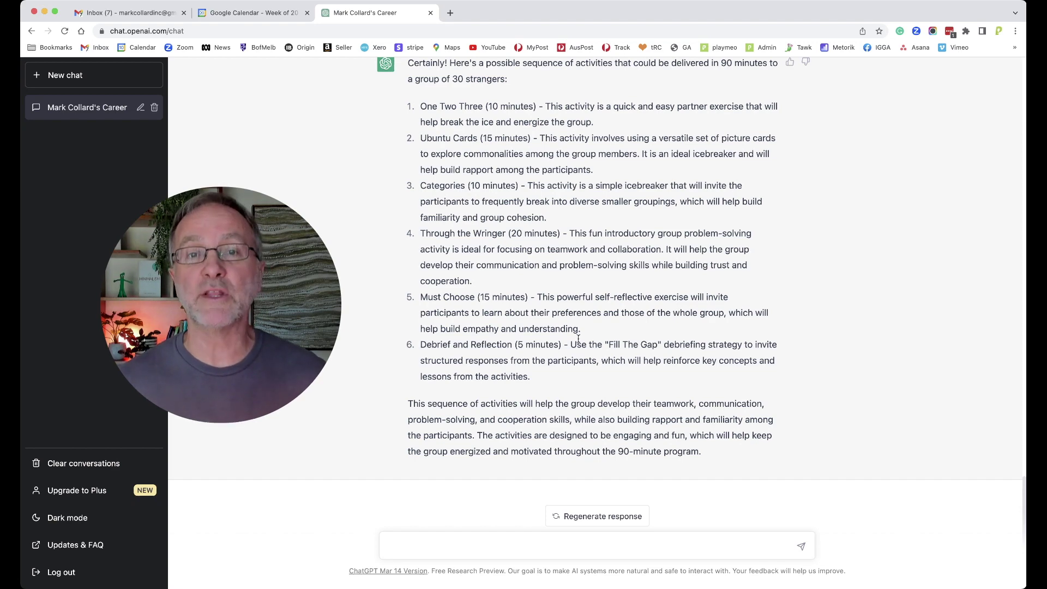
pyautogui.scroll(-1, 683, 298)
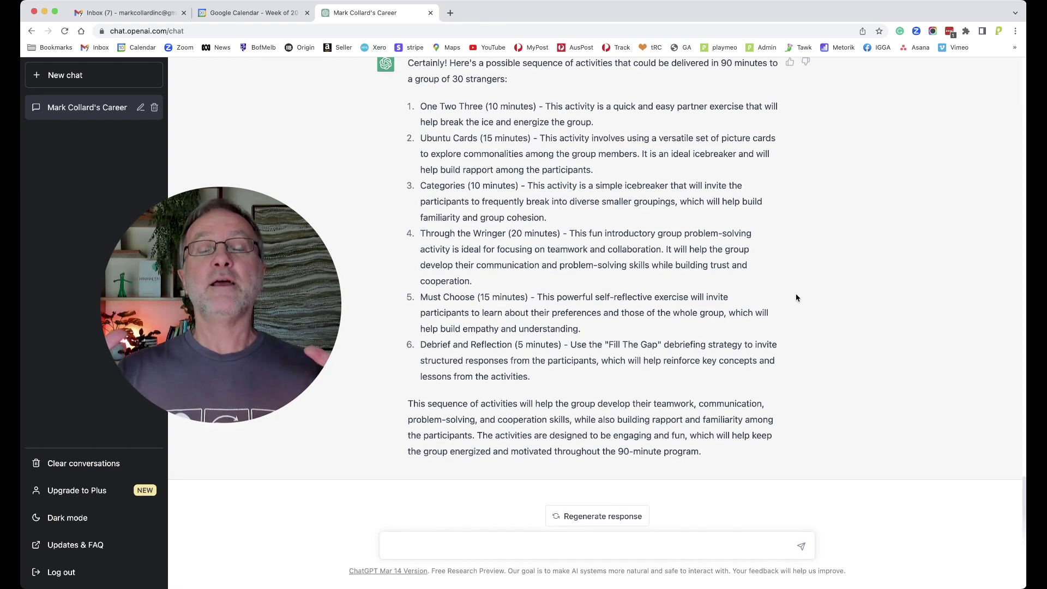